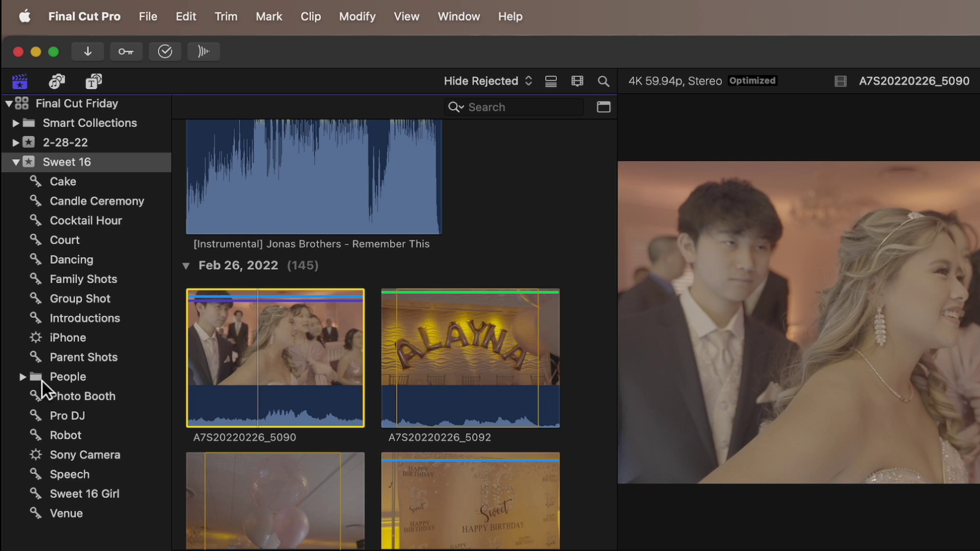
Look through the Sweet 16 event's clips and its collections, including Cake, Candle Ceremony, Cocktail Hour, Dancing, Family Shots, Group Shot and iPhone.
scroll(388, 370, "down", 15)
scroll(389, 371, "up", 8)
scroll(340, 268, "up", 6)
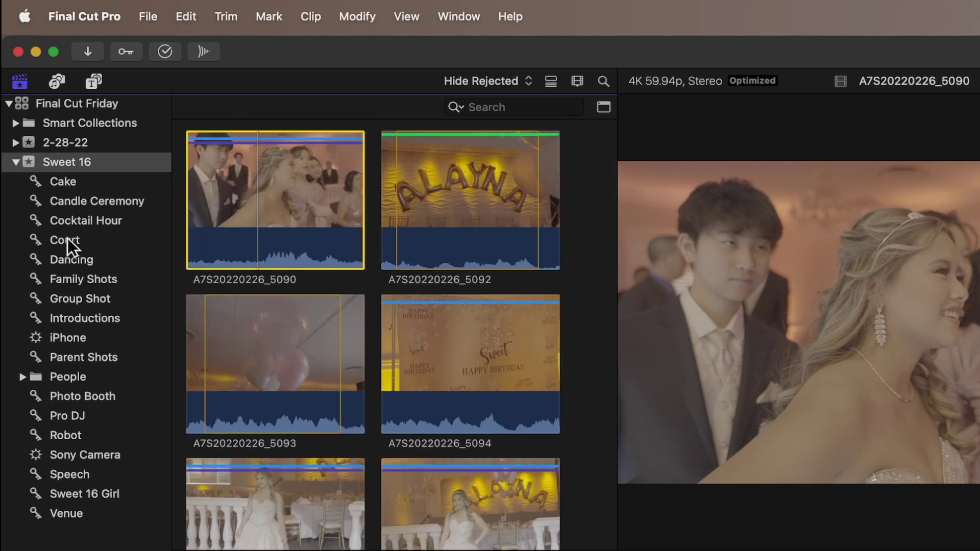
left_click(66, 181)
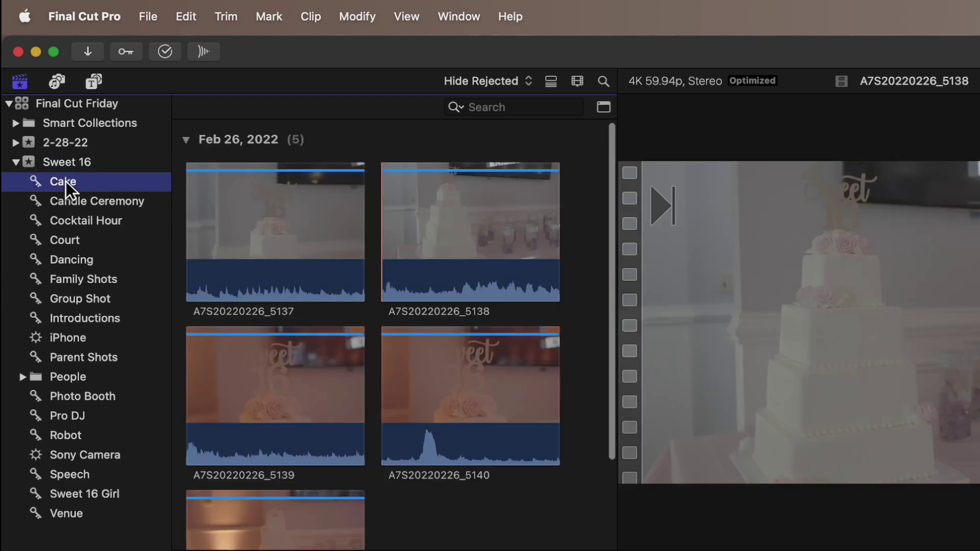
left_click(66, 200)
left_click(66, 223)
left_click(66, 260)
left_click(66, 283)
left_click(68, 300)
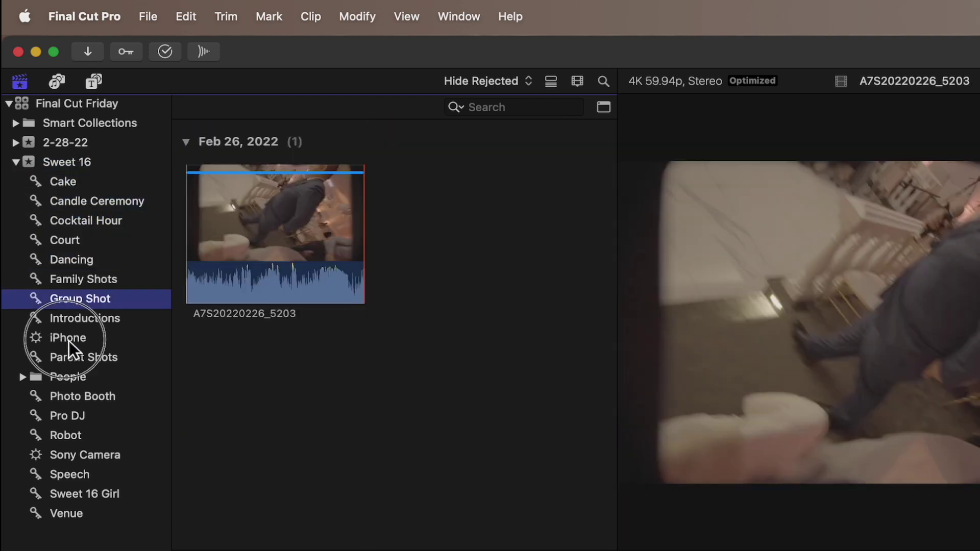
left_click(69, 339)
left_click(69, 377)
Review the clips in the Pro DJ keyword collection.
left_click(69, 413)
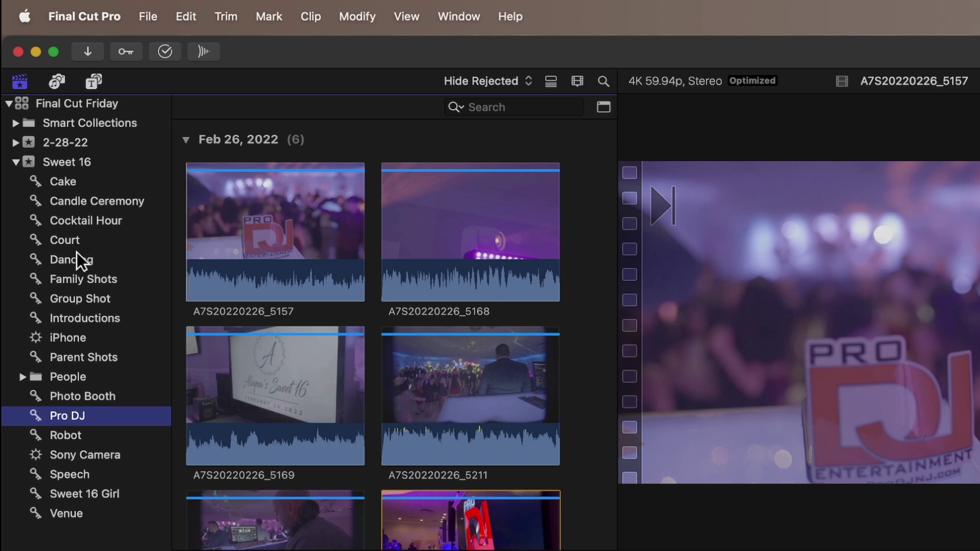
left_click(274, 279)
scroll(272, 277, "down", 4)
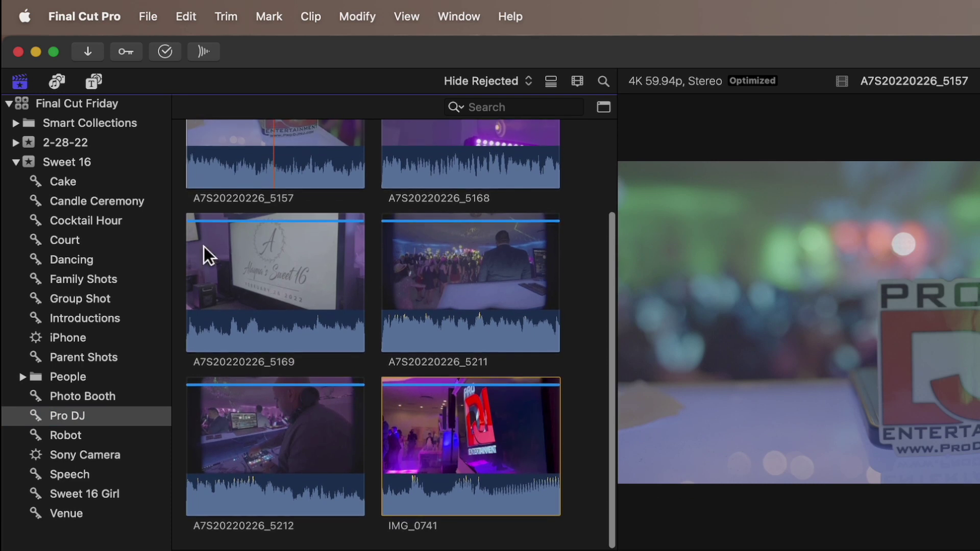
scroll(204, 246, "up", 3)
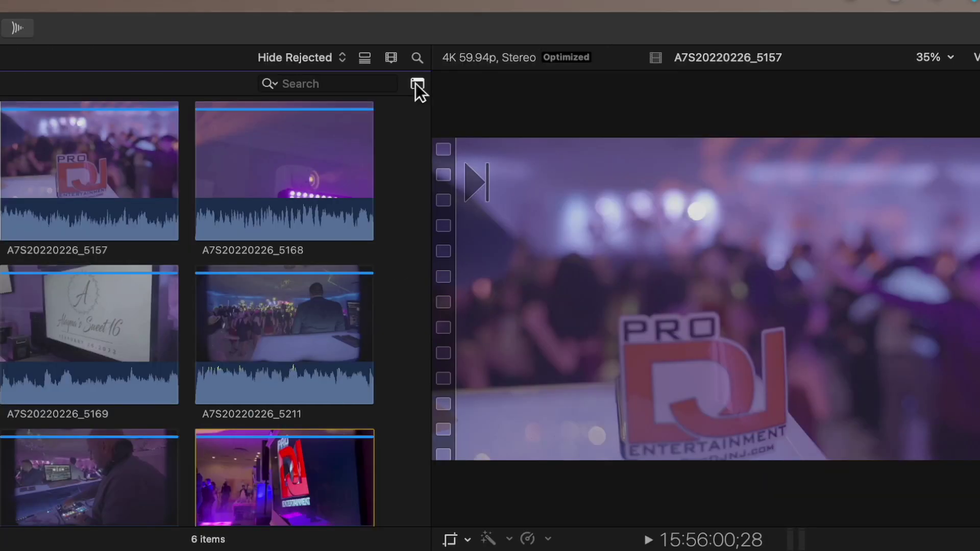
Filter the browser clips with an added Media Type rule set to Is Audio Only.
left_click(605, 108)
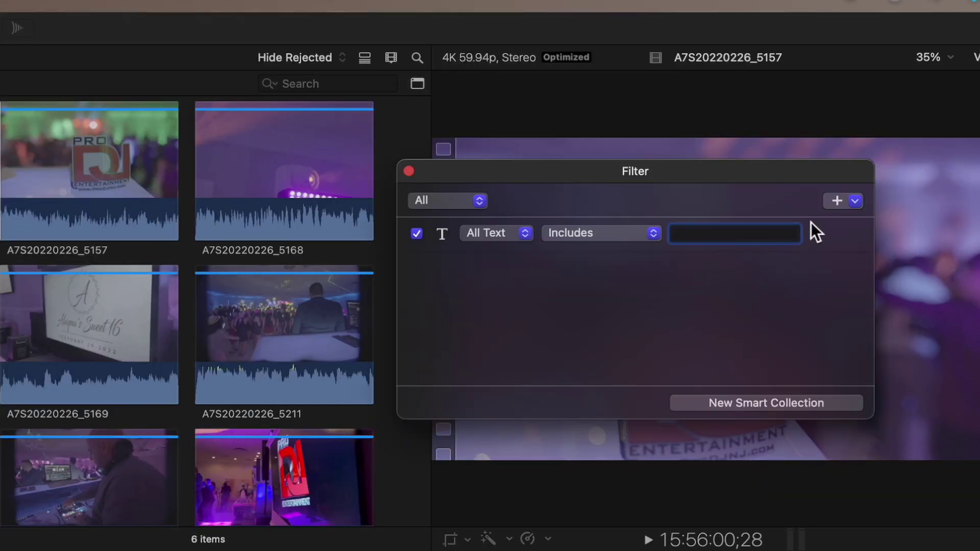
left_click(856, 200)
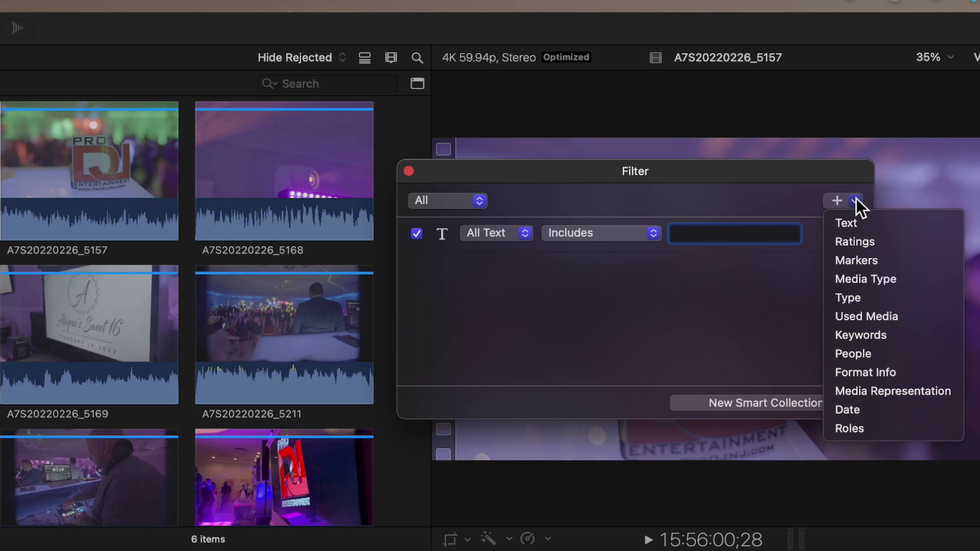
left_click(872, 276)
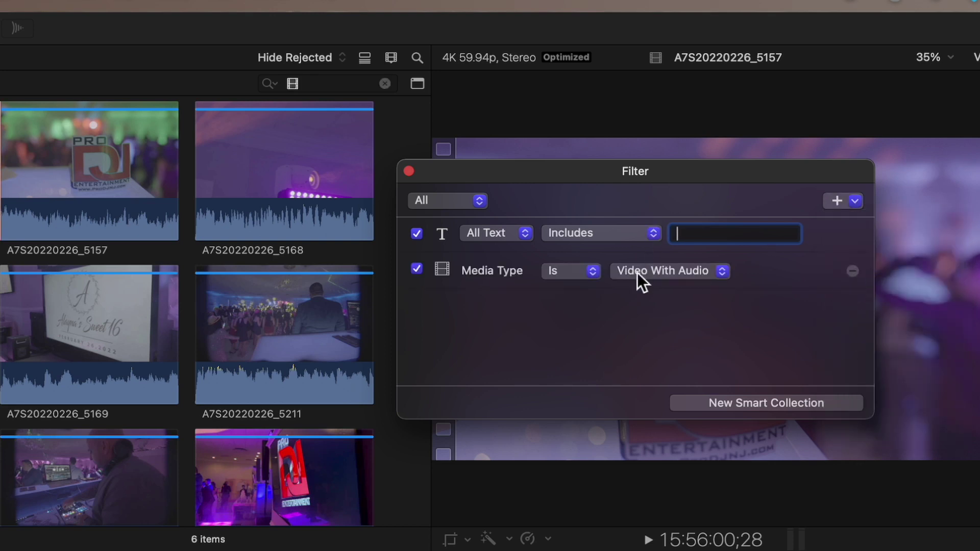
left_click(634, 271)
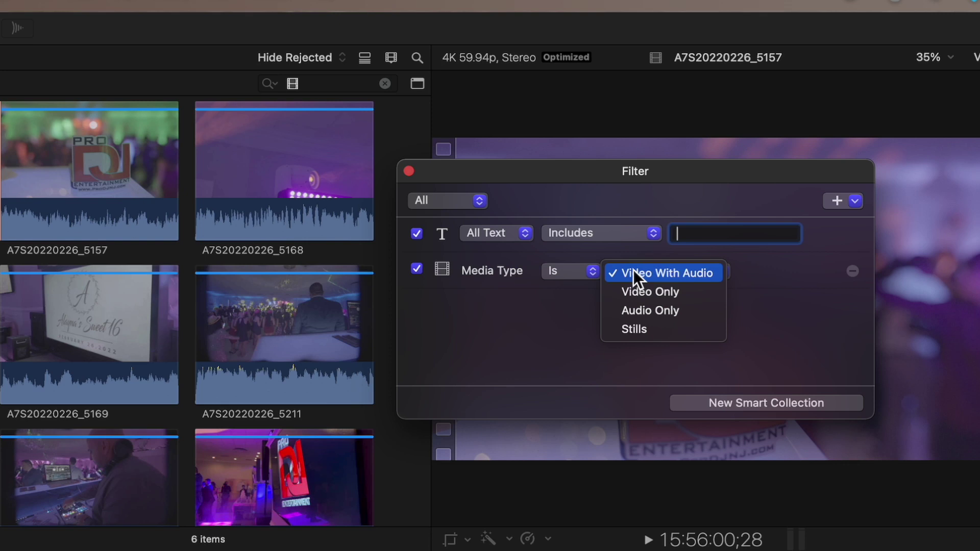
left_click(642, 312)
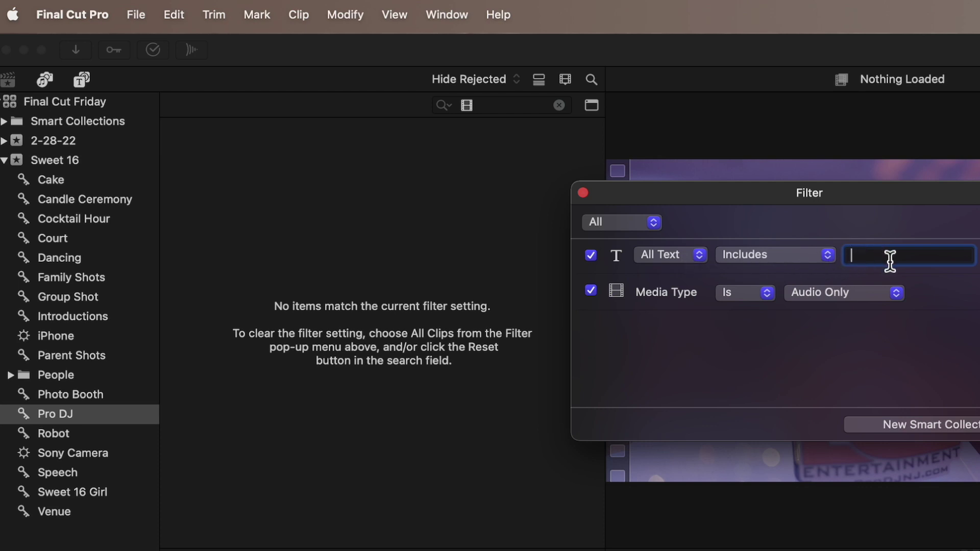
Turn off the filter's text rule and apply the filter to the whole Sweet 16 event, checking Photo Booth for comparison.
left_click(590, 255)
left_click(58, 163)
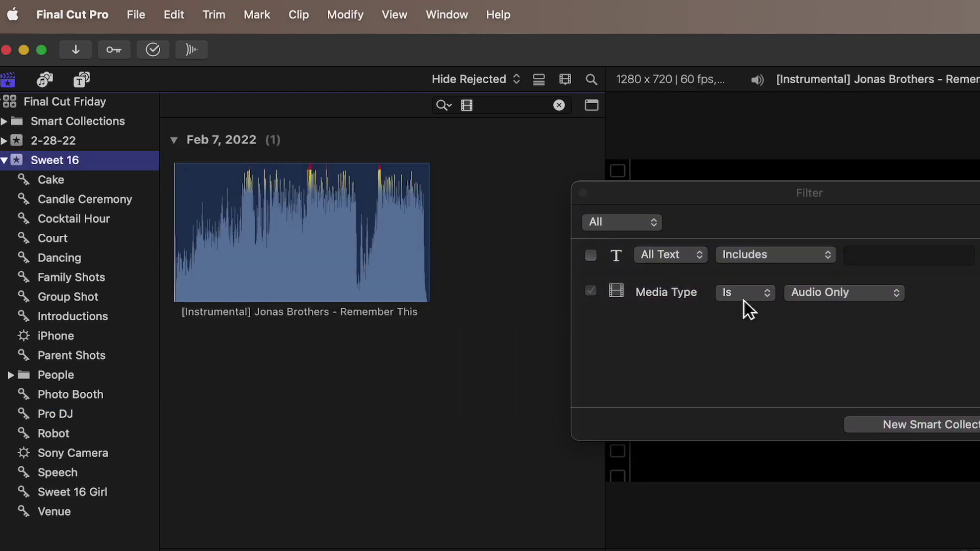
left_click(91, 401)
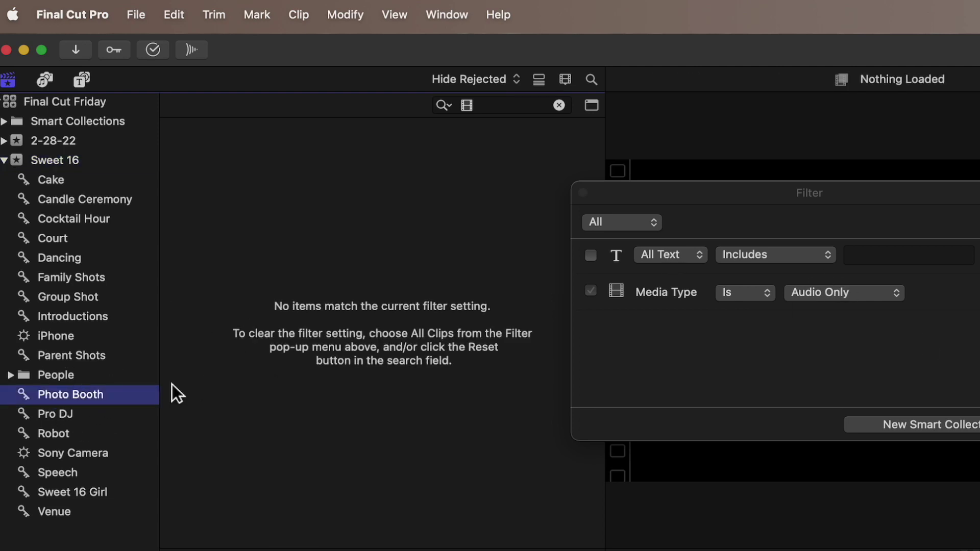
left_click(80, 164)
left_click(335, 224)
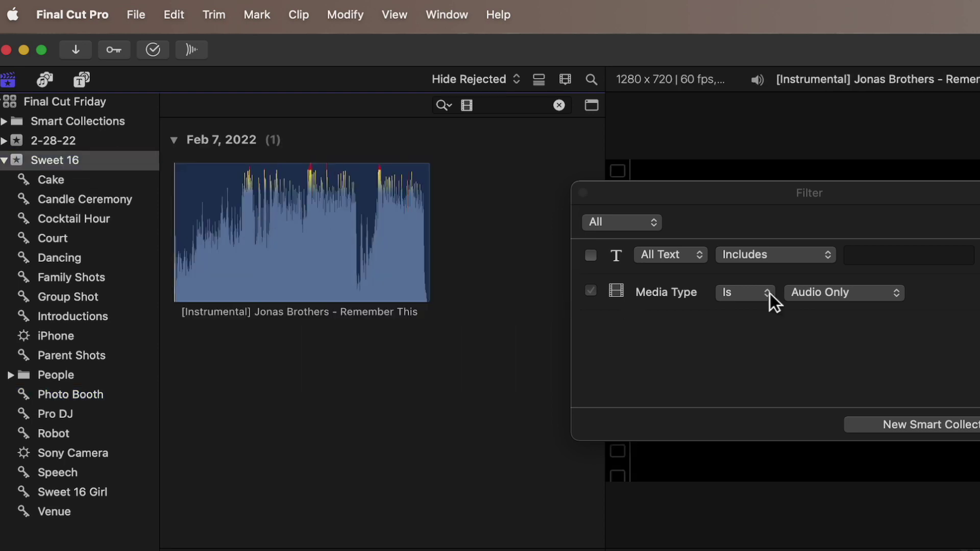
Save the Audio Only filter as a new smart collection named Audio in the Sweet 16 event.
left_click(945, 385)
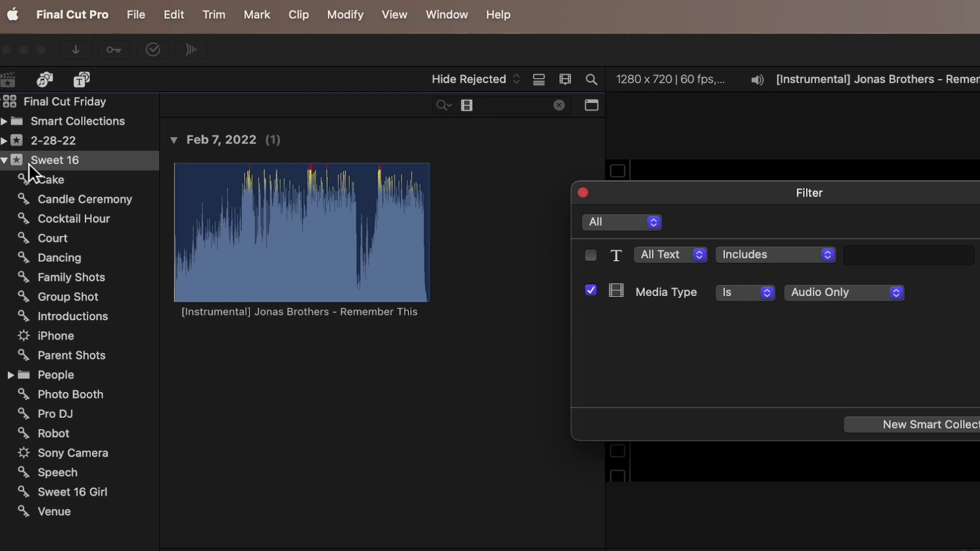
left_click(914, 429)
type("Audio")
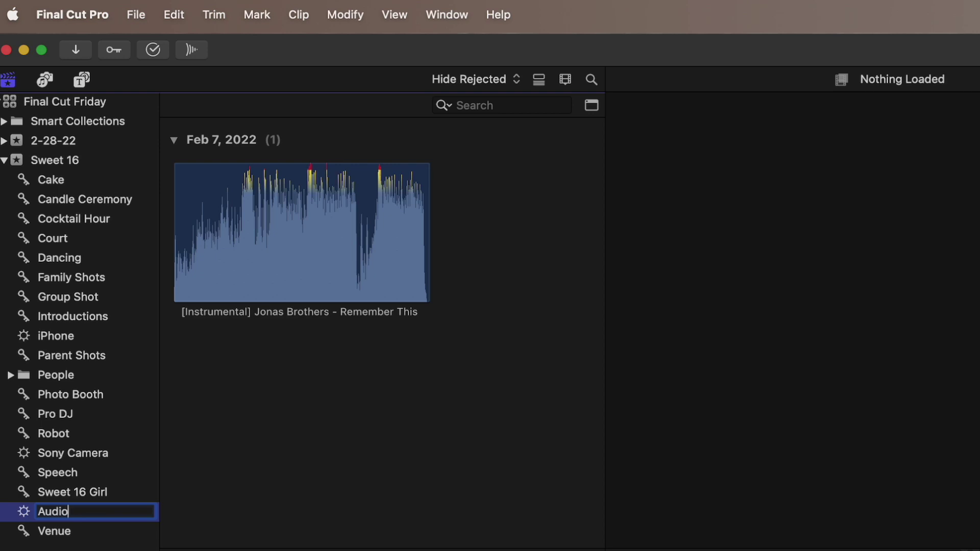
key("Return")
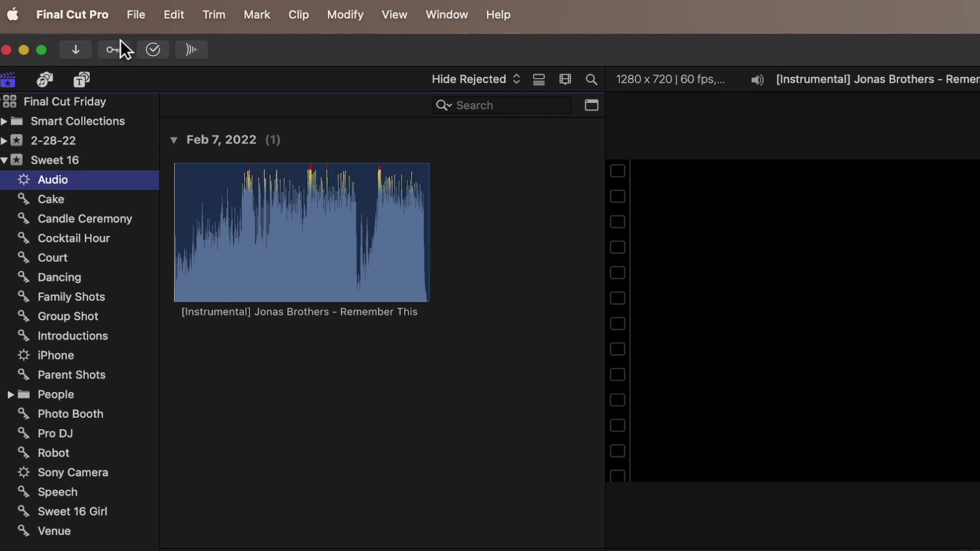
Create a new folder named Dancing Footage in the Sweet 16 event.
right_click(58, 177)
left_click(52, 169)
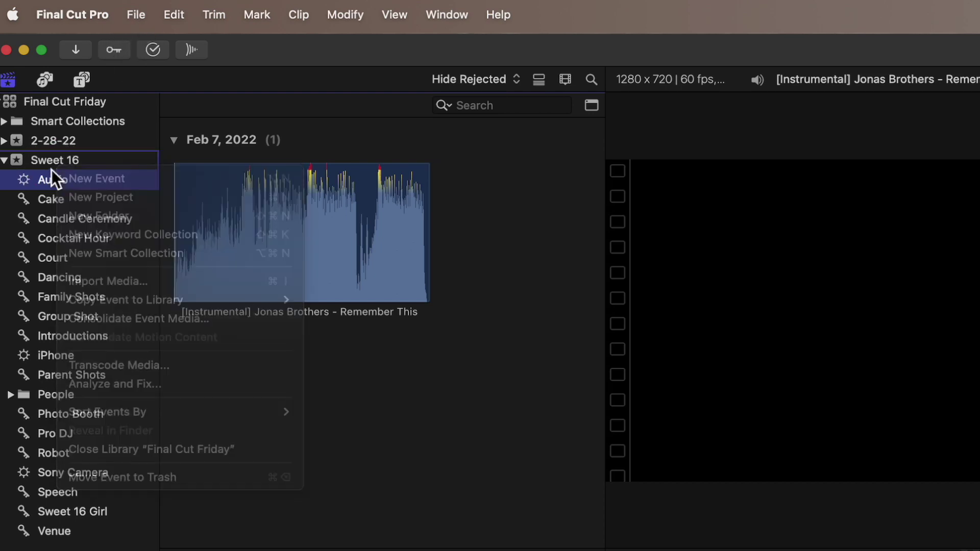
right_click(76, 166)
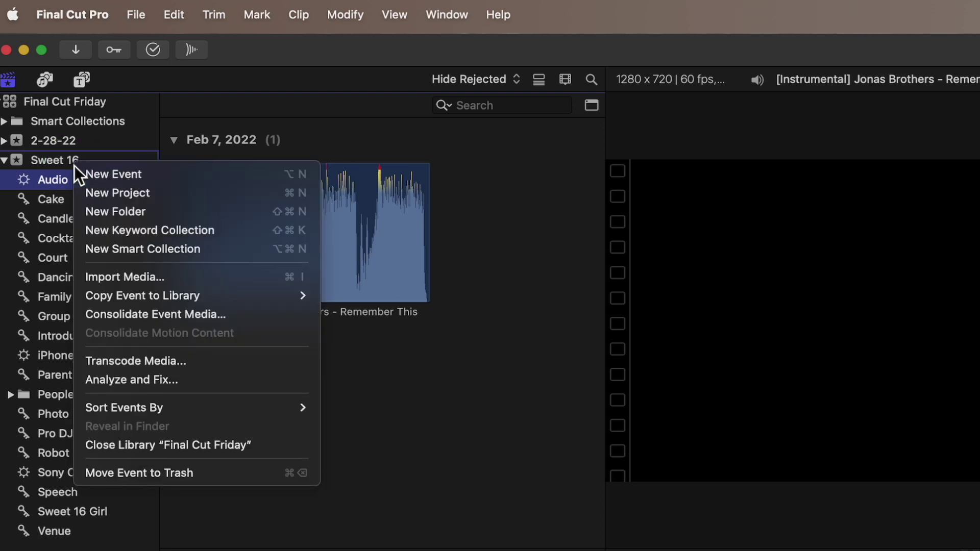
left_click(127, 214)
type("Da")
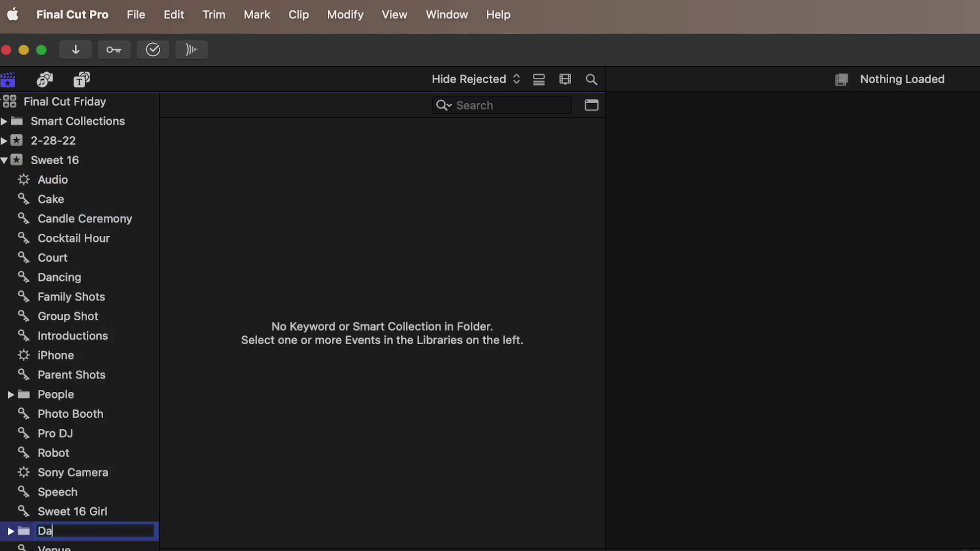
type("ncing Footage")
key("Return")
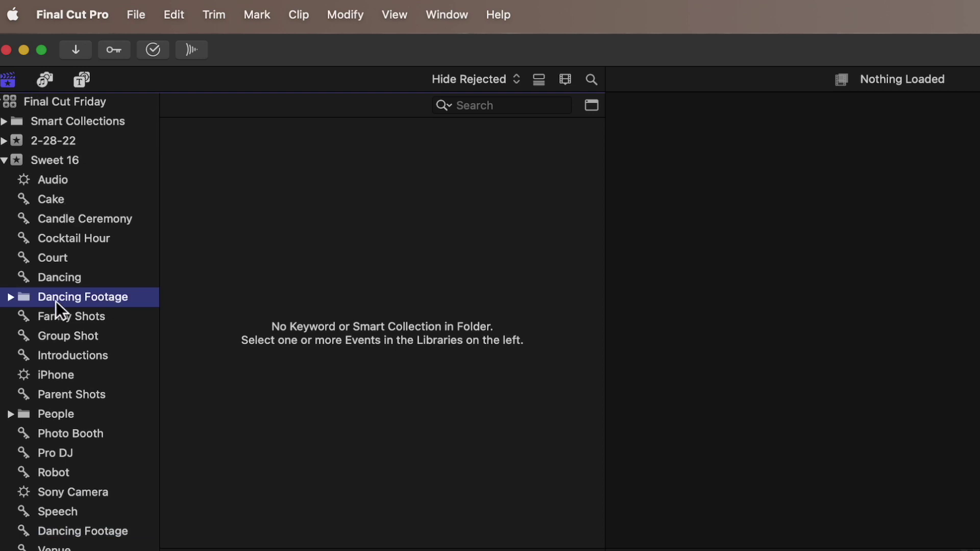
Move the Dancing, Robot and Pro DJ keyword collections into the Dancing Footage folder.
left_click_drag(58, 282, 58, 301)
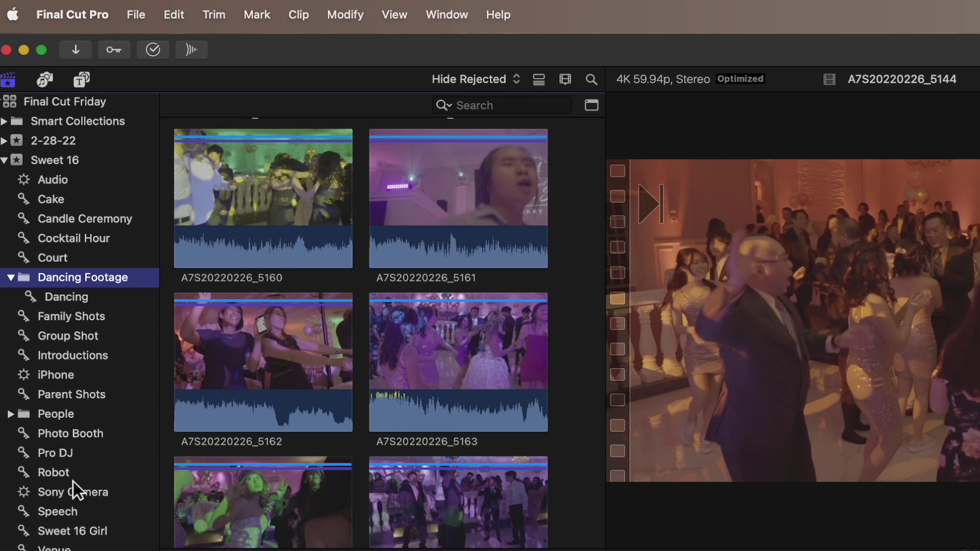
left_click(53, 475)
left_click_drag(54, 475, 95, 283)
left_click_drag(54, 465, 45, 280)
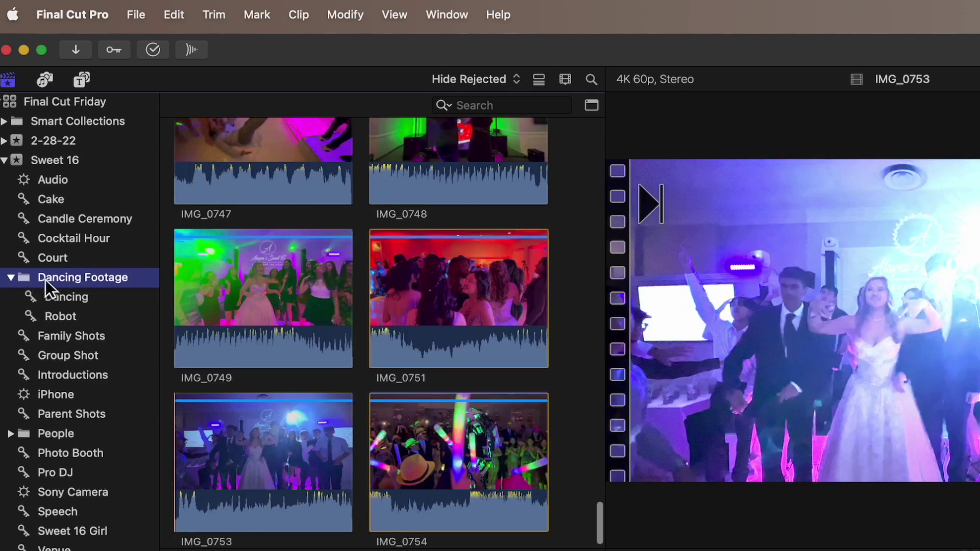
left_click(58, 471)
left_click(46, 475)
left_click_drag(46, 475, 103, 279)
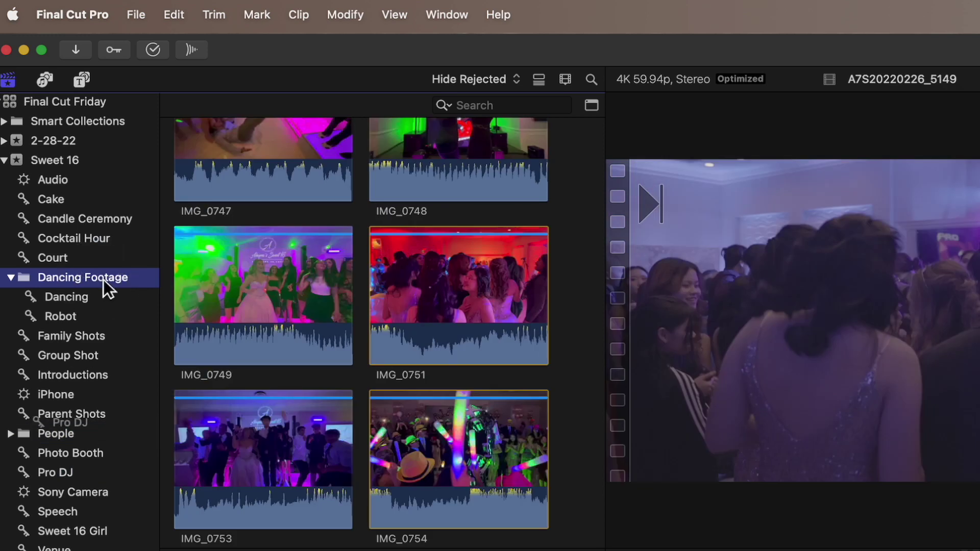
left_click_drag(51, 465, 80, 283)
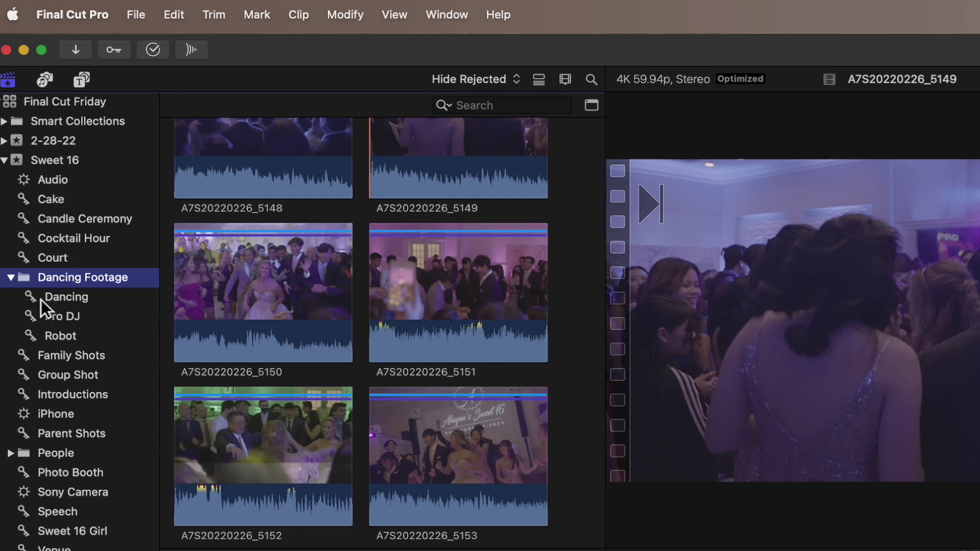
Toggle the Dancing Footage folder open and closed, leaving it collapsed.
left_click(19, 278)
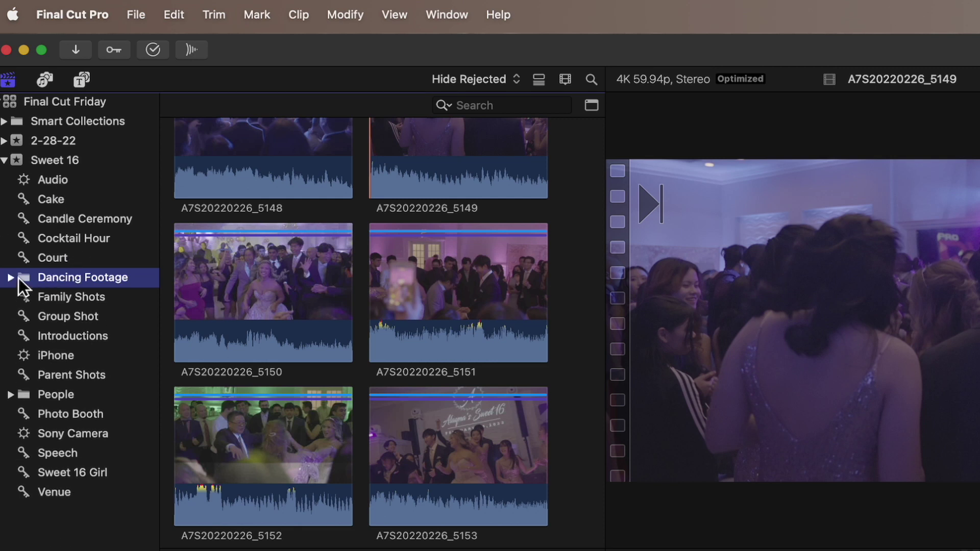
left_click(16, 280)
left_click(16, 280)
left_click(12, 277)
left_click(11, 277)
left_click(10, 279)
left_click(9, 279)
left_click(10, 278)
left_click(10, 279)
Open the recent library Think Different Podcast.fcpbundle alongside the Final Cut Friday library.
left_click(12, 103)
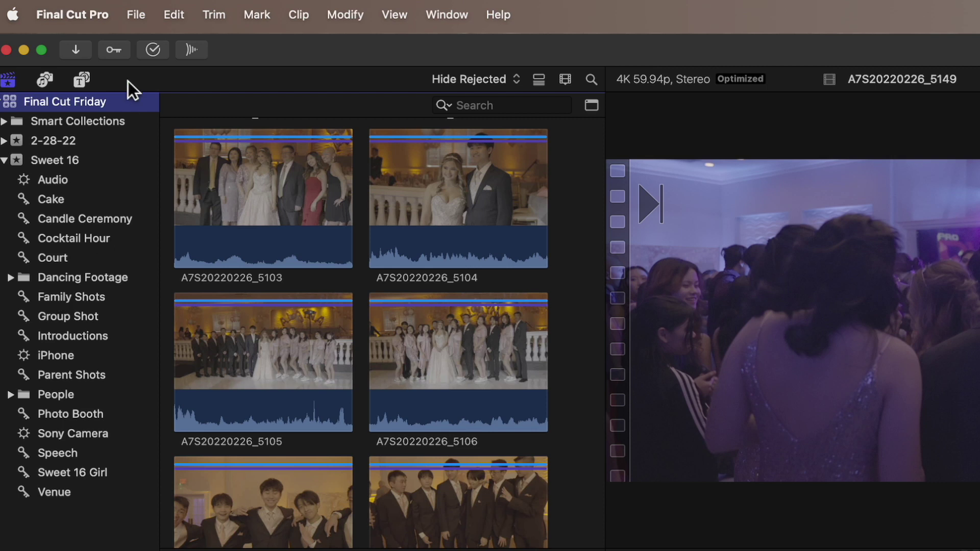
left_click(141, 27)
mouse_move(165, 70)
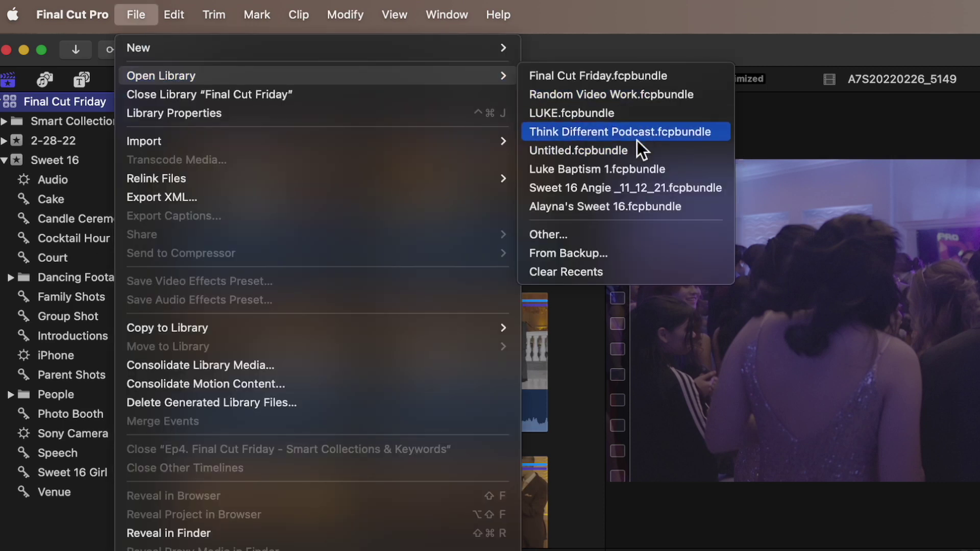
left_click(617, 130)
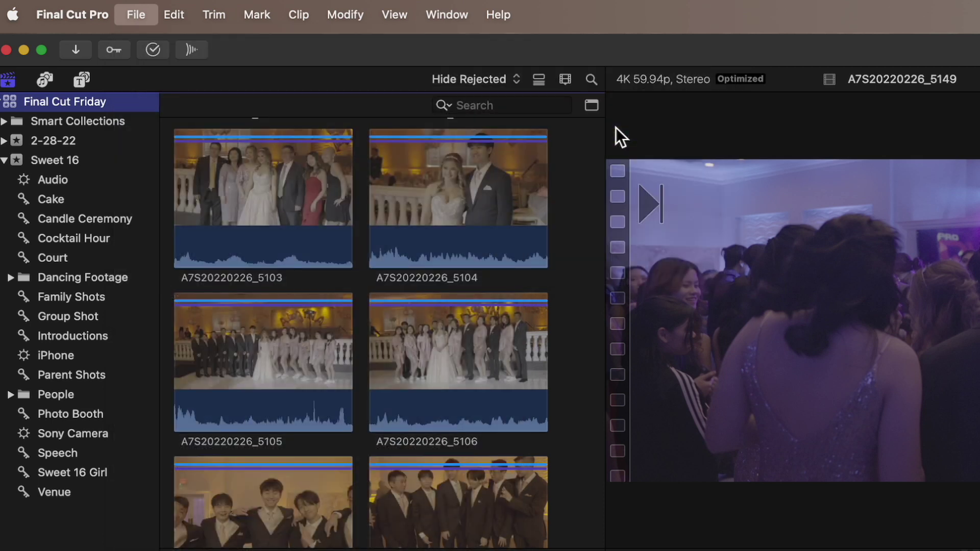
Expand the events of the Think Different Podcast library to list their collections.
scroll(99, 245, "down", 3)
scroll(71, 220, "up", 3)
left_click(7, 197)
left_click(6, 180)
left_click(6, 160)
left_click(7, 140)
Compare how events, folders and collections are organized in the Think Different Podcast and Final Cut Friday libraries.
scroll(63, 342, "down", 10)
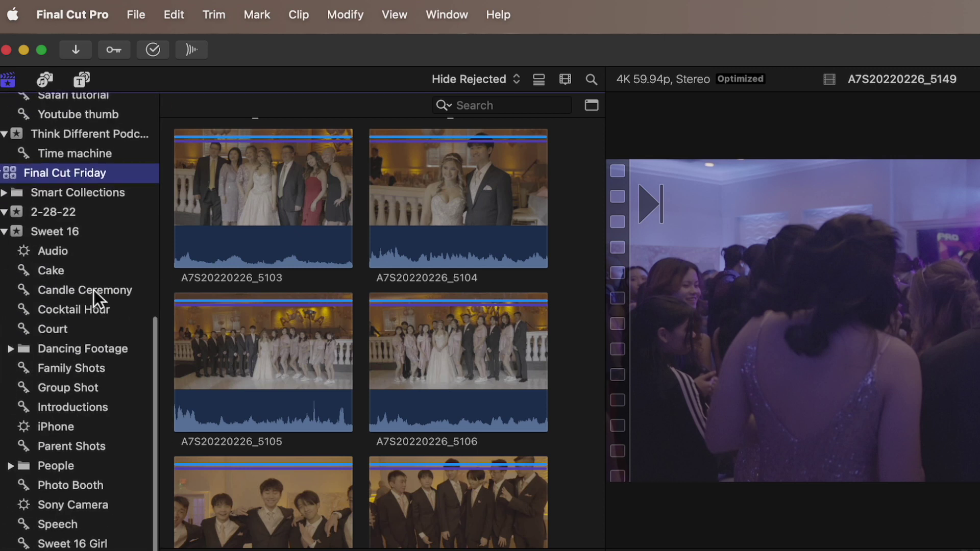
scroll(94, 307, "up", 15)
scroll(96, 353, "down", 8)
scroll(97, 345, "down", 1)
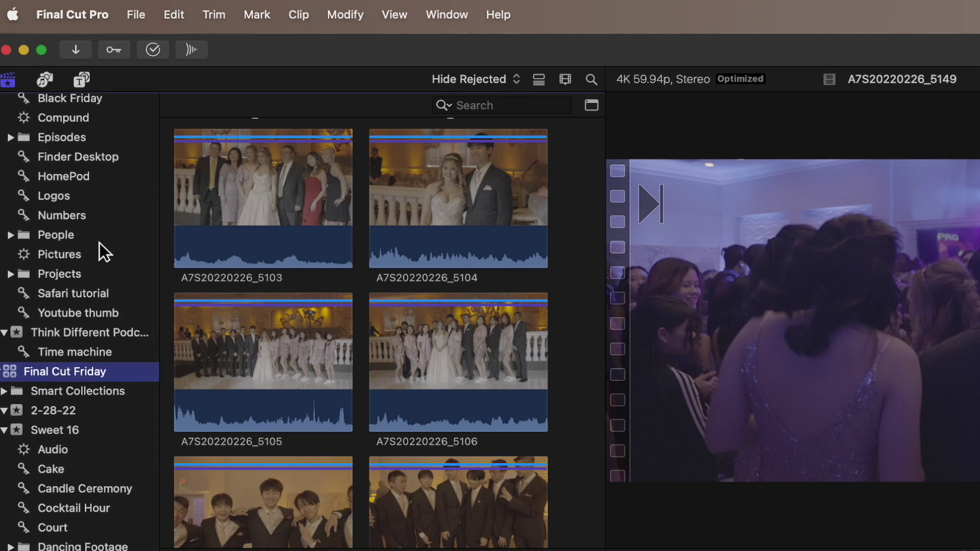
scroll(99, 251, "up", 10)
left_click(55, 105)
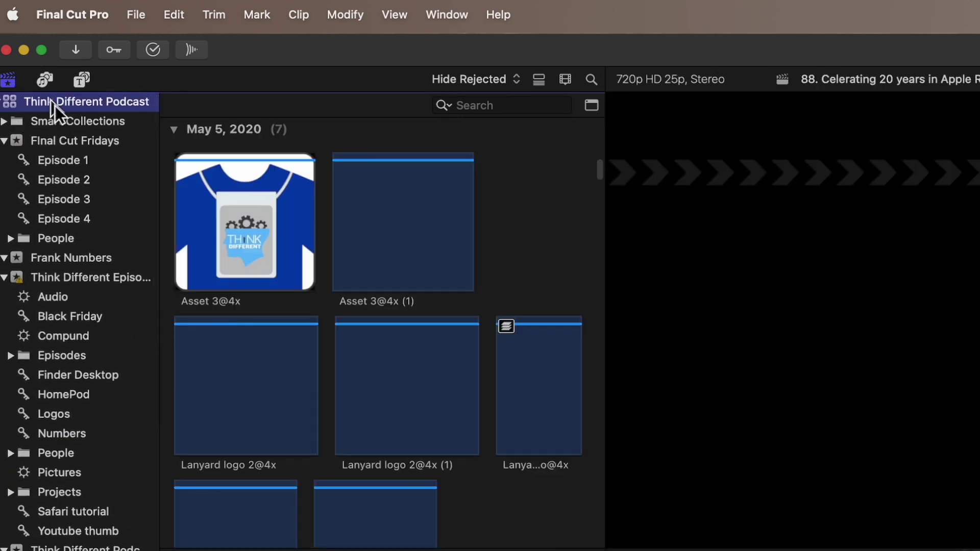
scroll(34, 309, "down", 10)
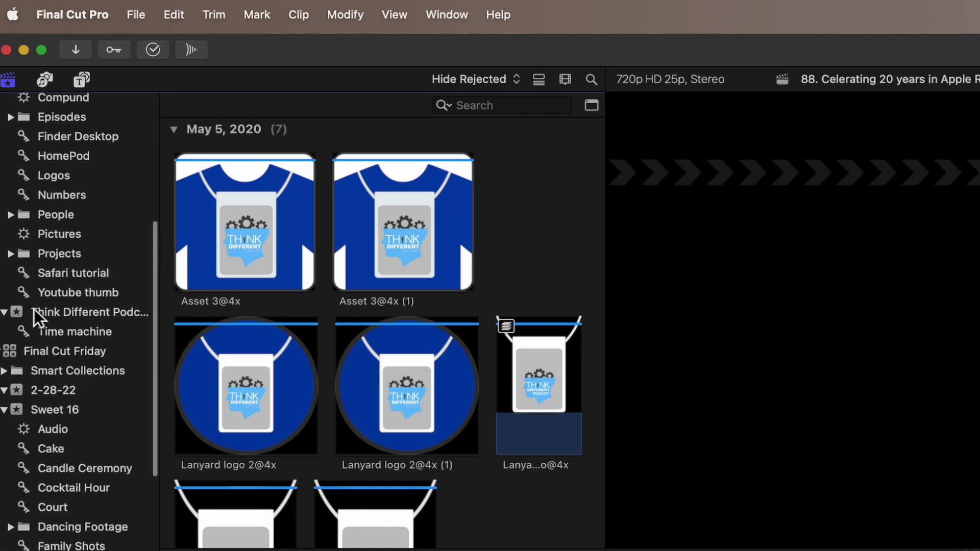
scroll(31, 306, "down", 3)
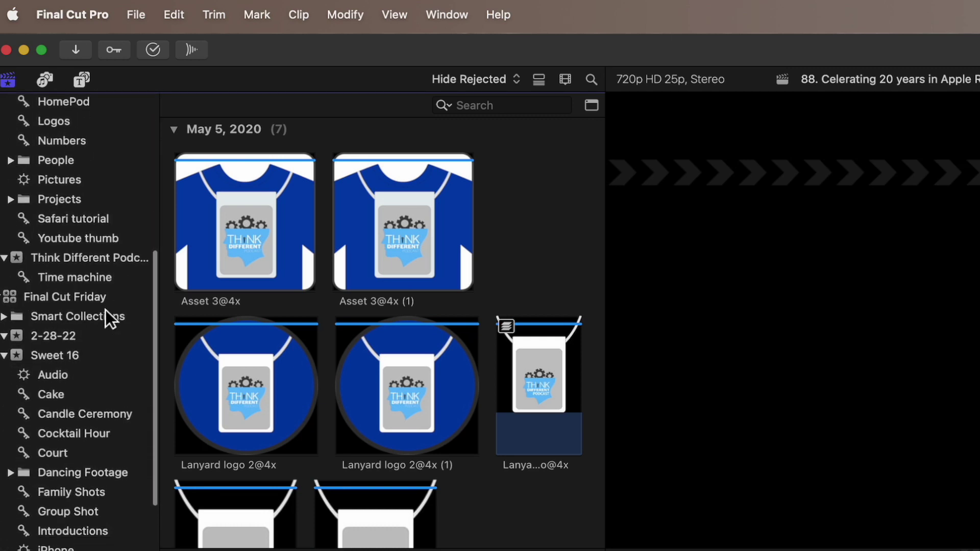
left_click(54, 300)
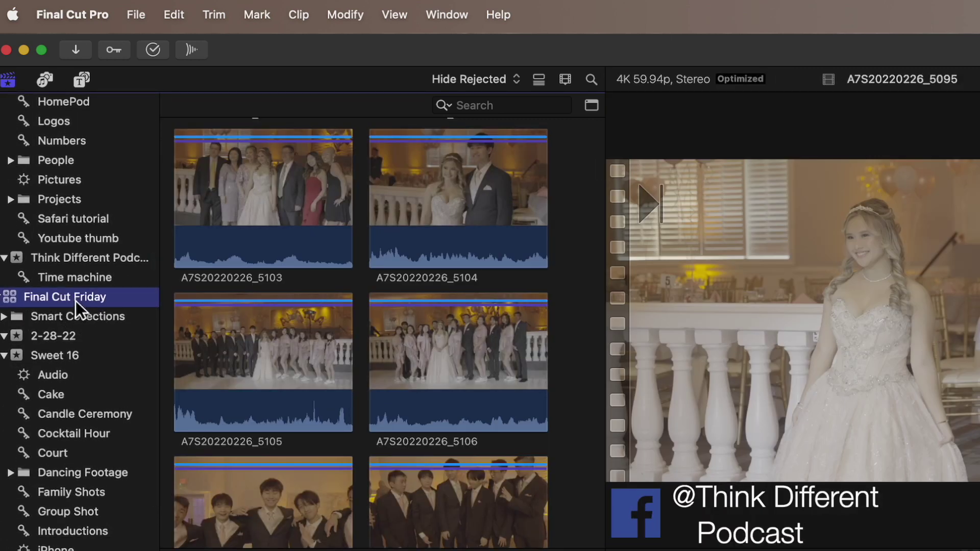
Review the events of the Think Different Podcast library alongside those of the Final Cut Friday library.
scroll(69, 307, "down", 2)
scroll(72, 325, "up", 10)
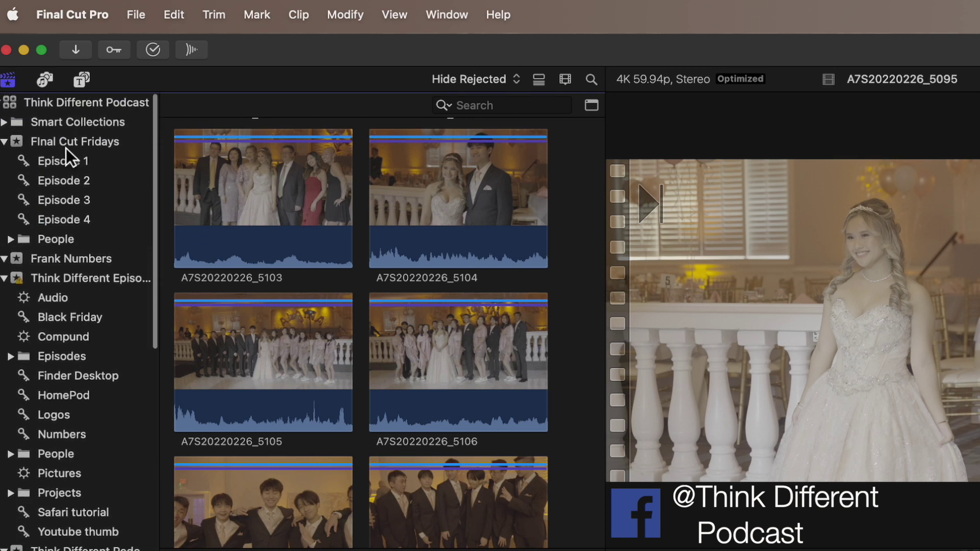
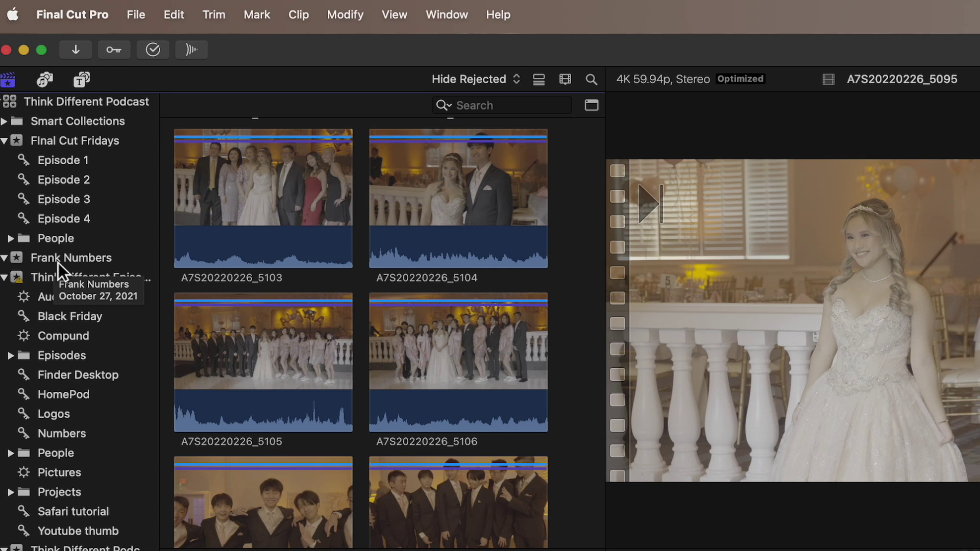
scroll(118, 396, "down", 5)
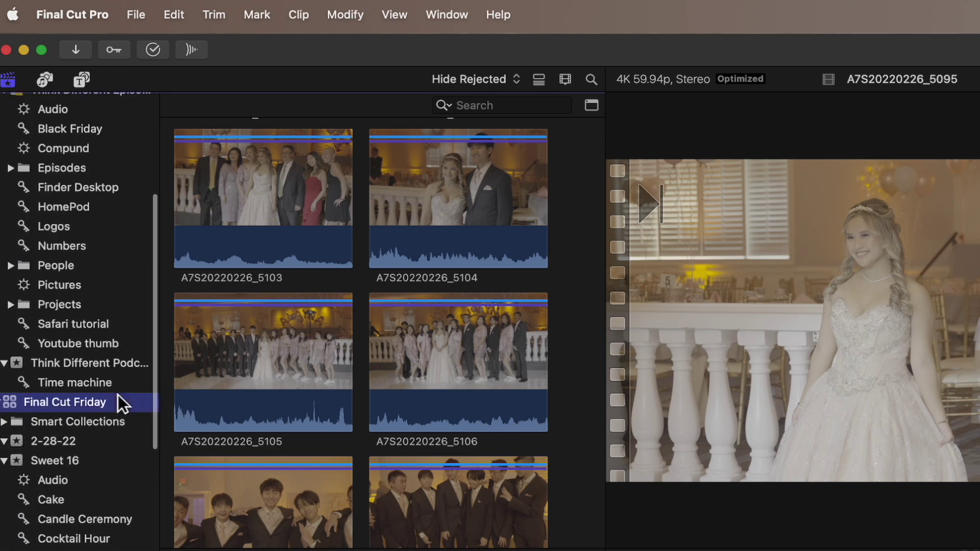
scroll(65, 411, "up", 5)
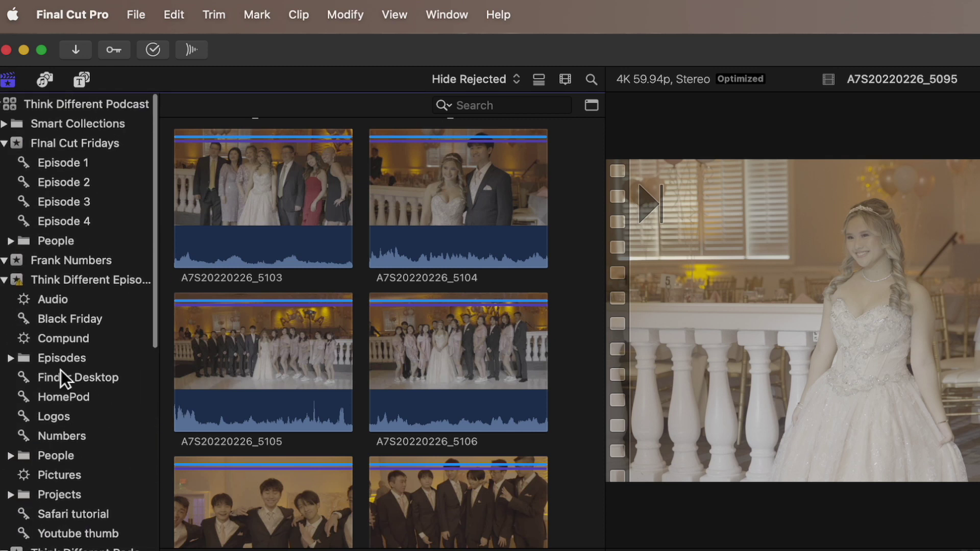
Show the Think Different Podcast library's media and move its Asset 3@4x clip onto the Sweet 16 event of Final Cut Friday.
left_click(83, 102)
left_click(256, 238)
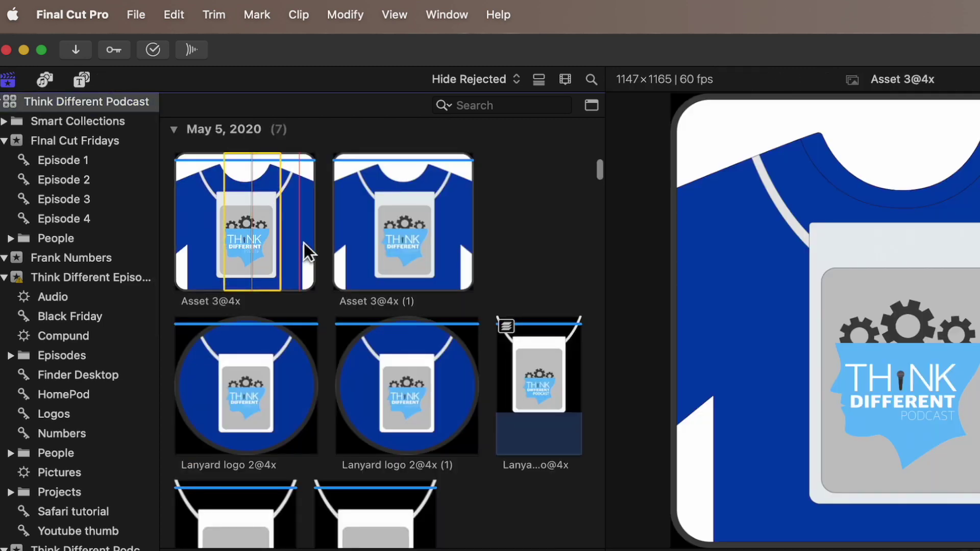
scroll(95, 397, "down", 5)
scroll(90, 393, "down", 1)
left_click_drag(260, 226, 54, 369)
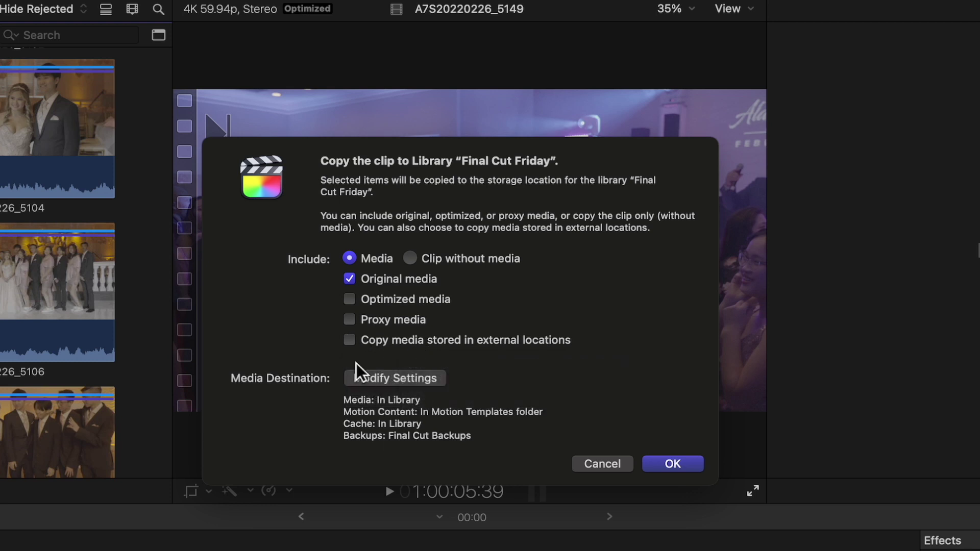
Review the media destination and include options, and copy the clip to Final Cut Friday with Media and Original media included.
left_click(395, 378)
left_click(563, 417)
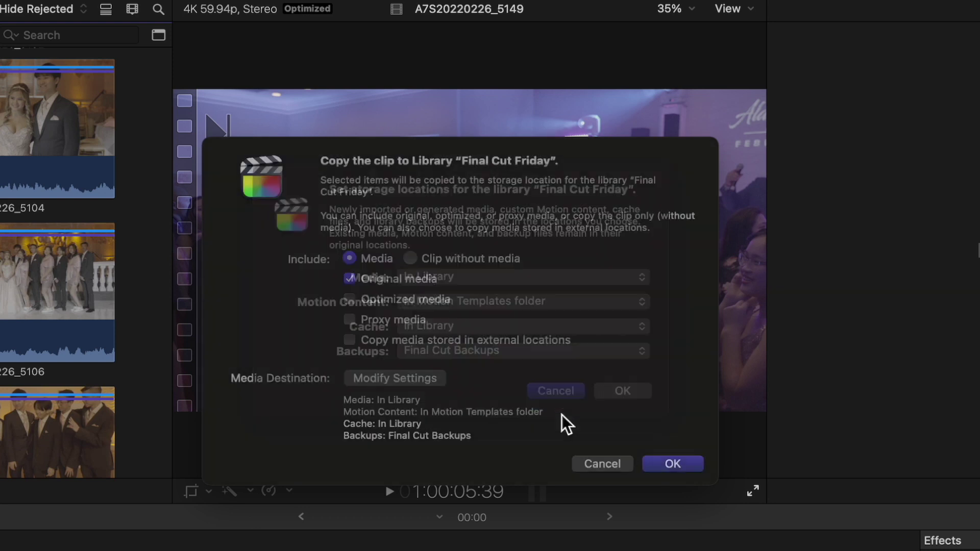
left_click(412, 259)
left_click(350, 259)
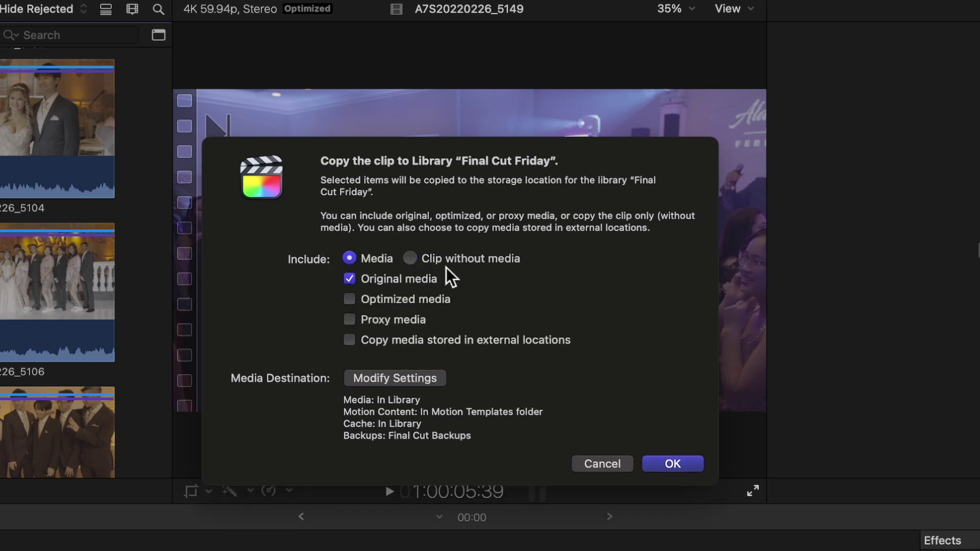
left_click(411, 259)
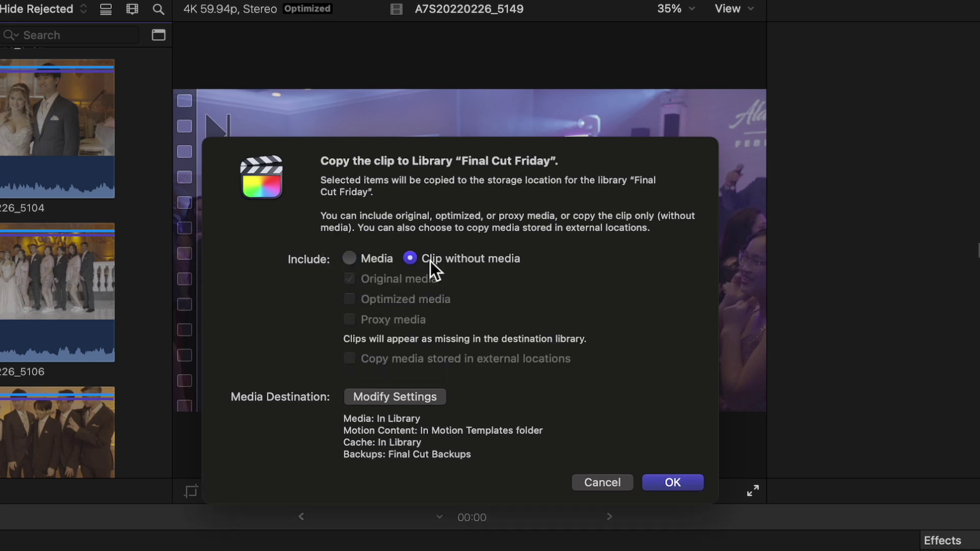
left_click(350, 259)
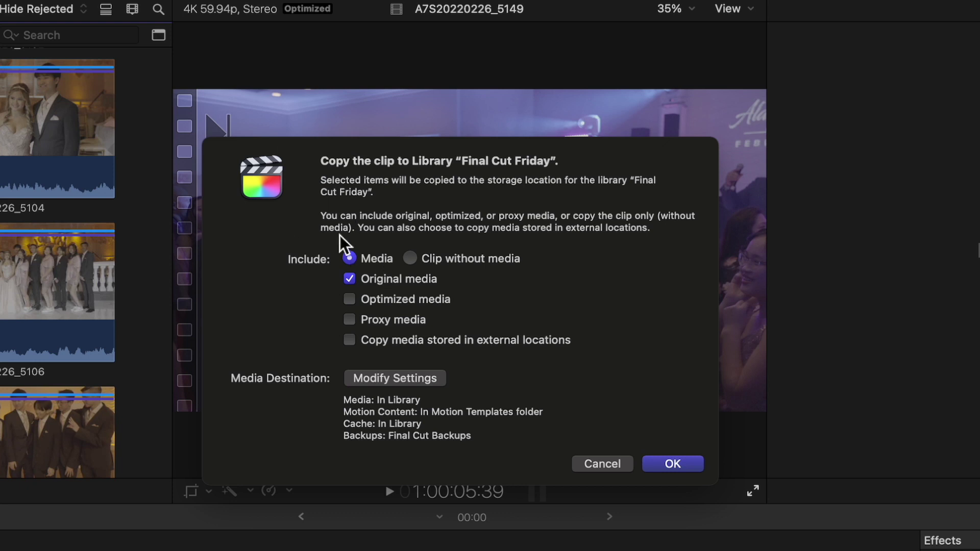
left_click(670, 467)
Look through the Sweet 16 event's clips and collections and the event lists of both libraries.
scroll(345, 269, "up", 10)
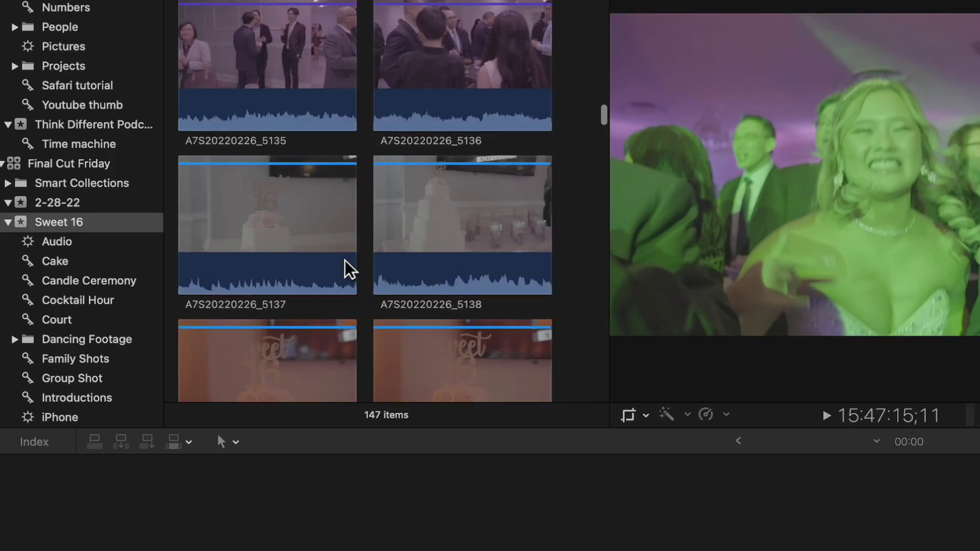
scroll(346, 269, "down", 4)
scroll(72, 245, "down", 3)
scroll(73, 260, "up", 8)
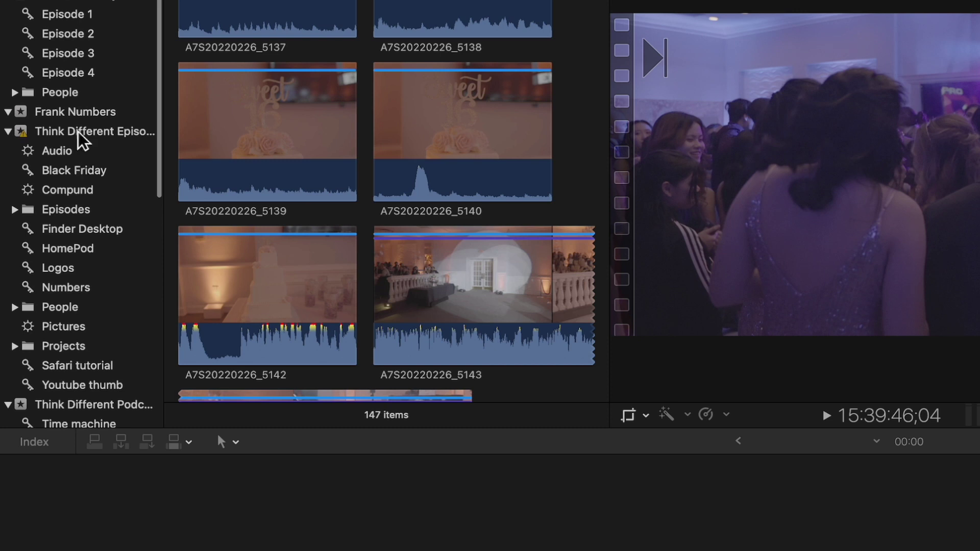
scroll(72, 192, "down", 8)
scroll(72, 195, "down", 2)
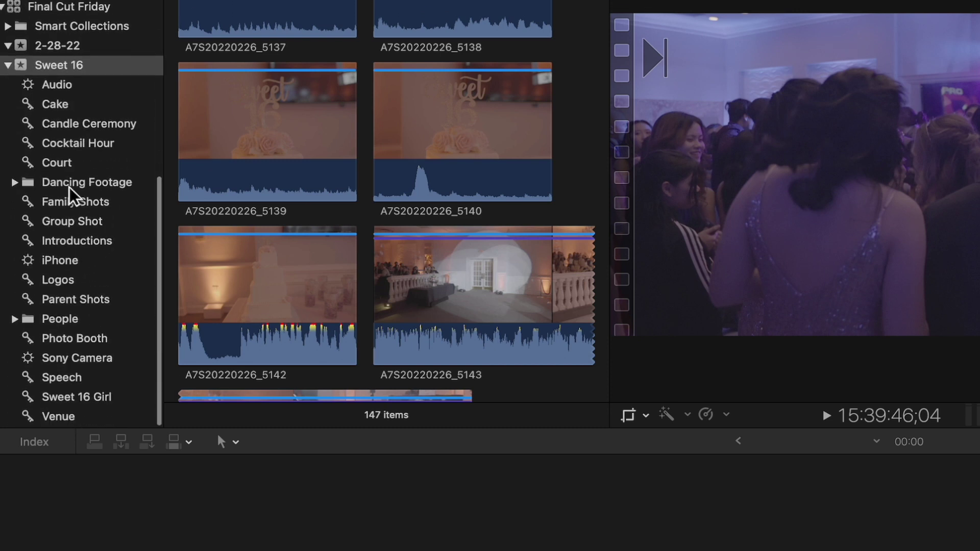
left_click(27, 70)
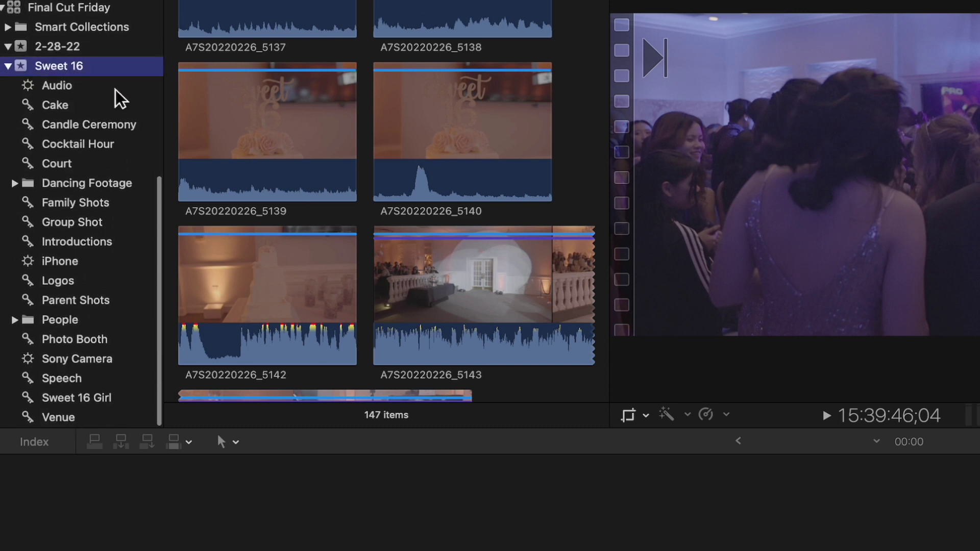
scroll(114, 113, "up", 10)
scroll(115, 118, "down", 1)
scroll(118, 125, "down", 8)
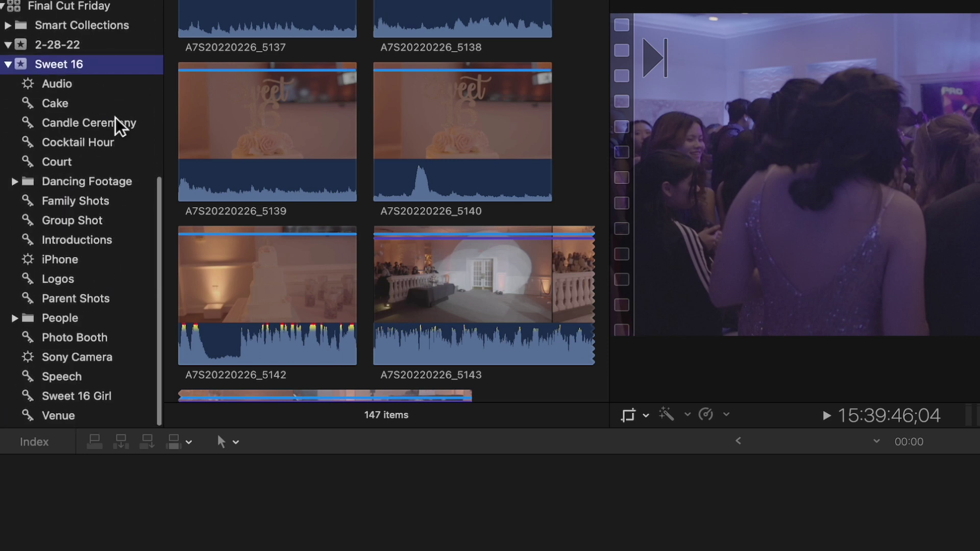
scroll(108, 139, "up", 9)
scroll(69, 382, "down", 10)
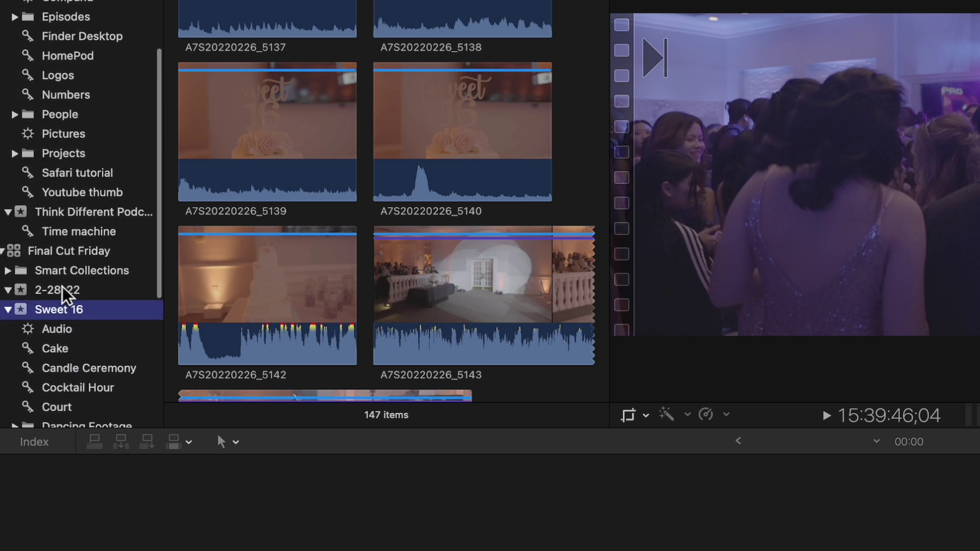
Reveal the Final Cut Friday library file in Finder.
left_click(53, 253)
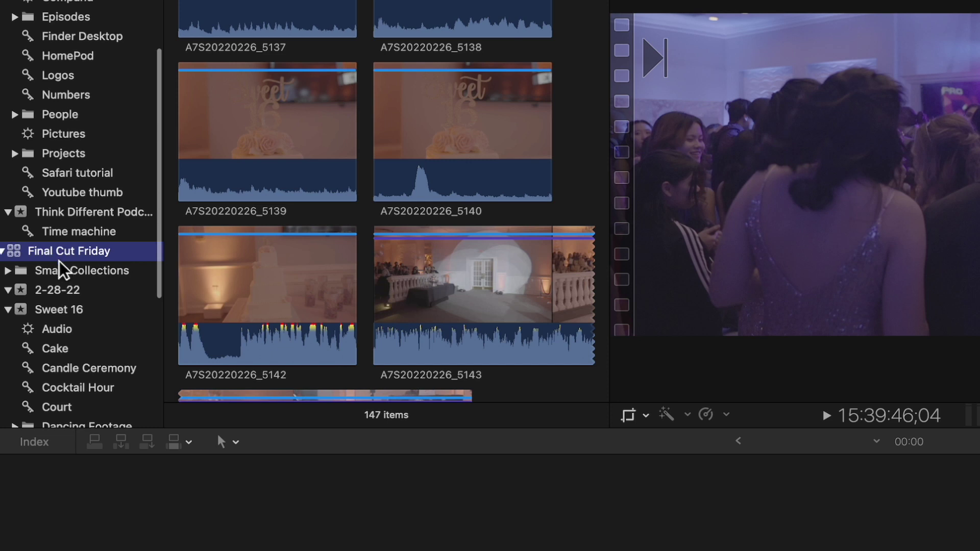
right_click(55, 258)
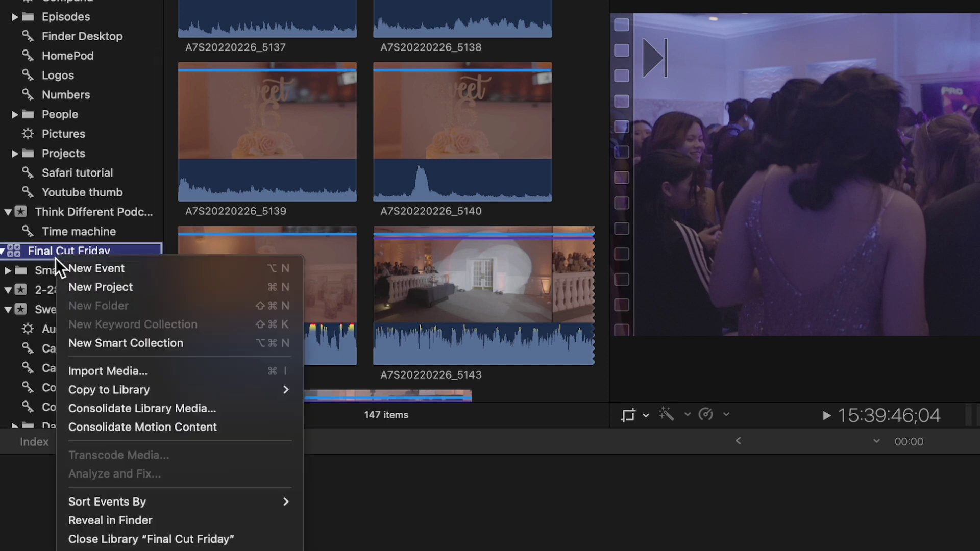
left_click(40, 256)
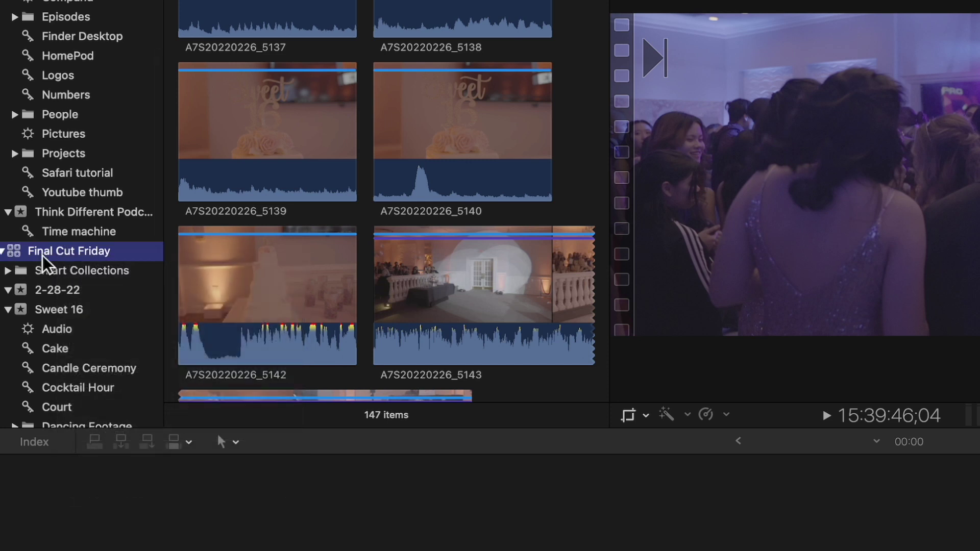
right_click(39, 253)
left_click(17, 256)
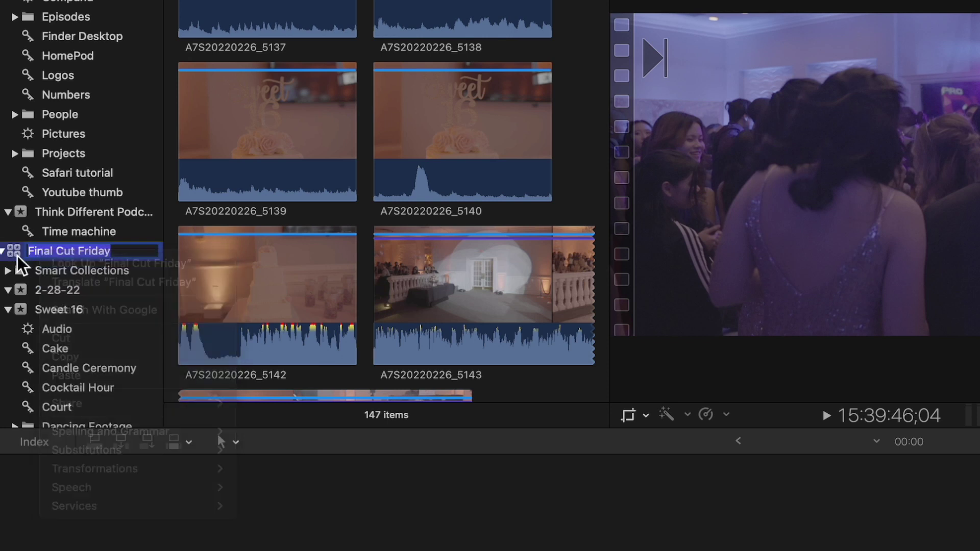
right_click(16, 254)
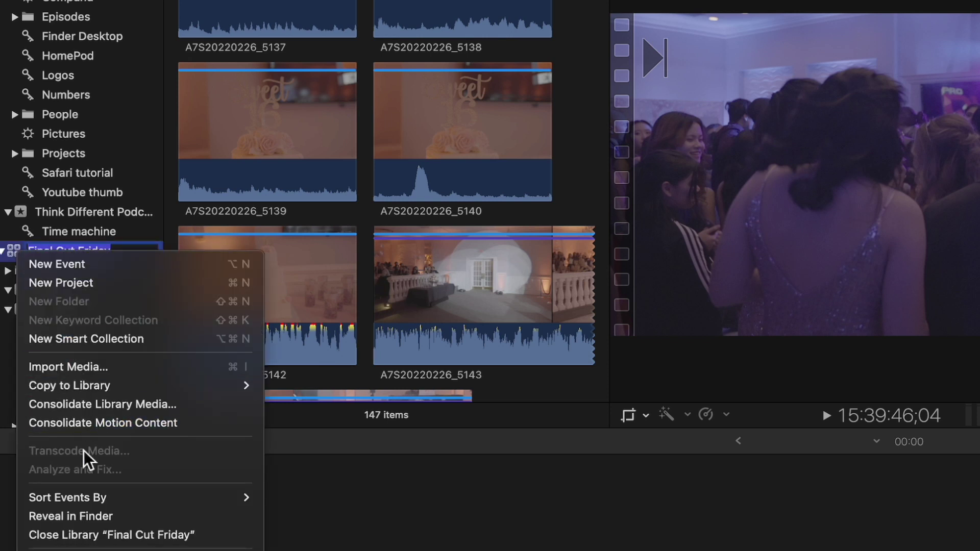
left_click(81, 517)
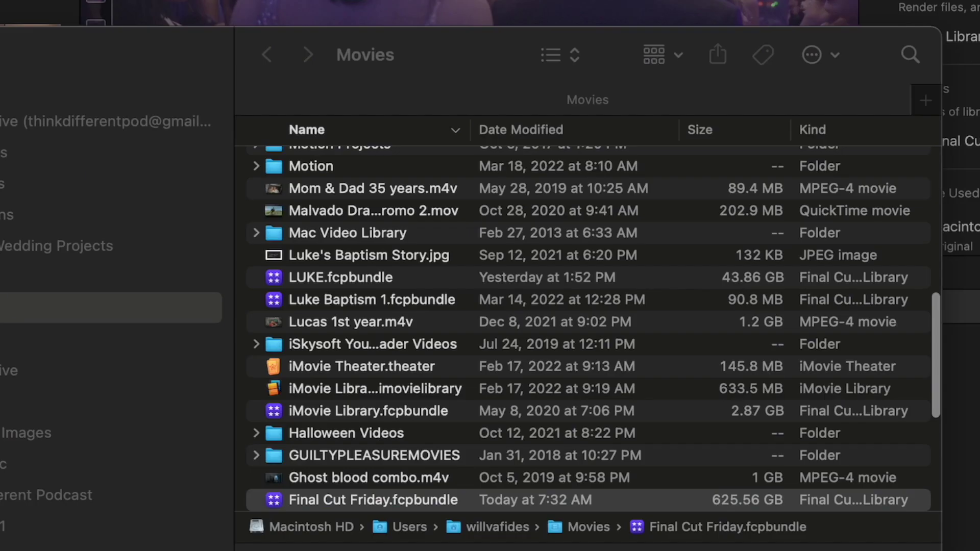
Show the package contents of Final Cut Friday.fcpbundle and expand its Sweet 16 folder.
scroll(331, 459, "down", 3)
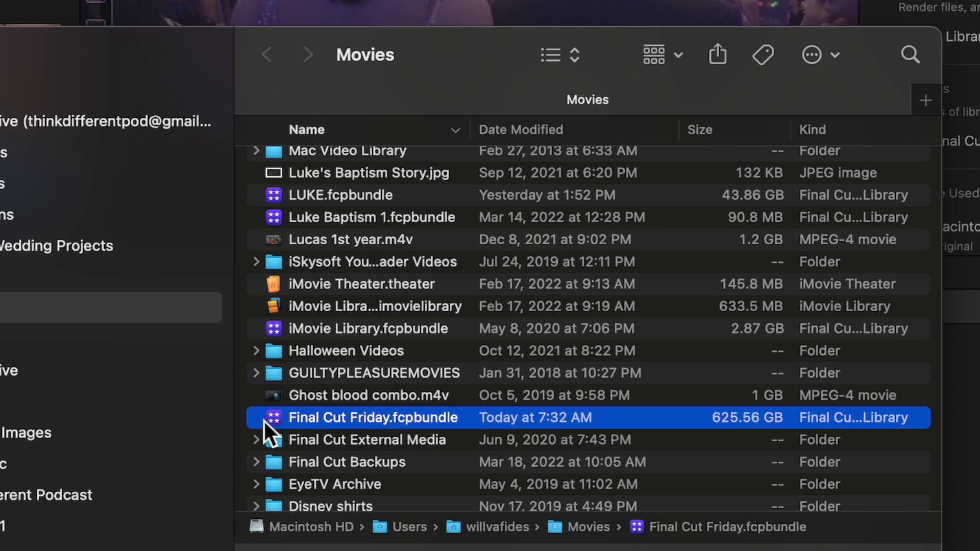
right_click(326, 420)
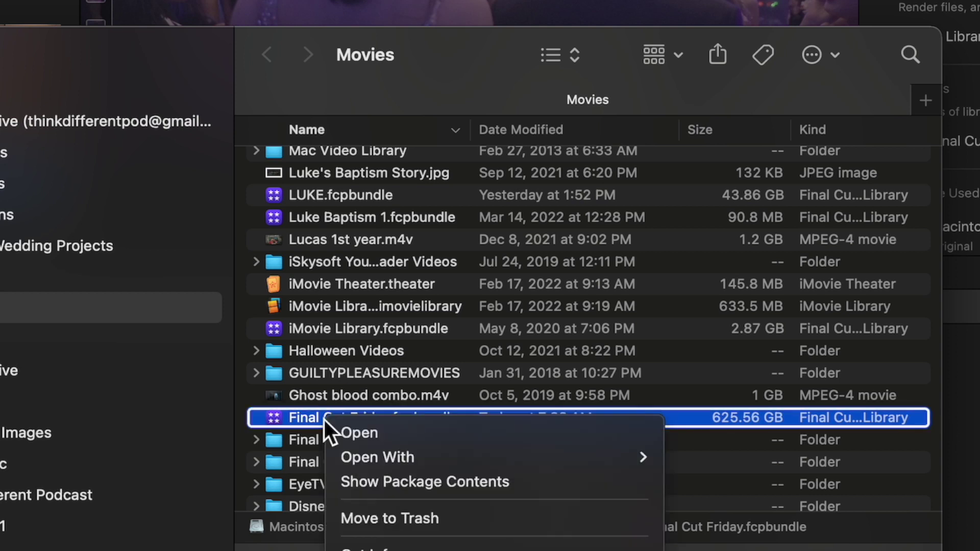
left_click(361, 481)
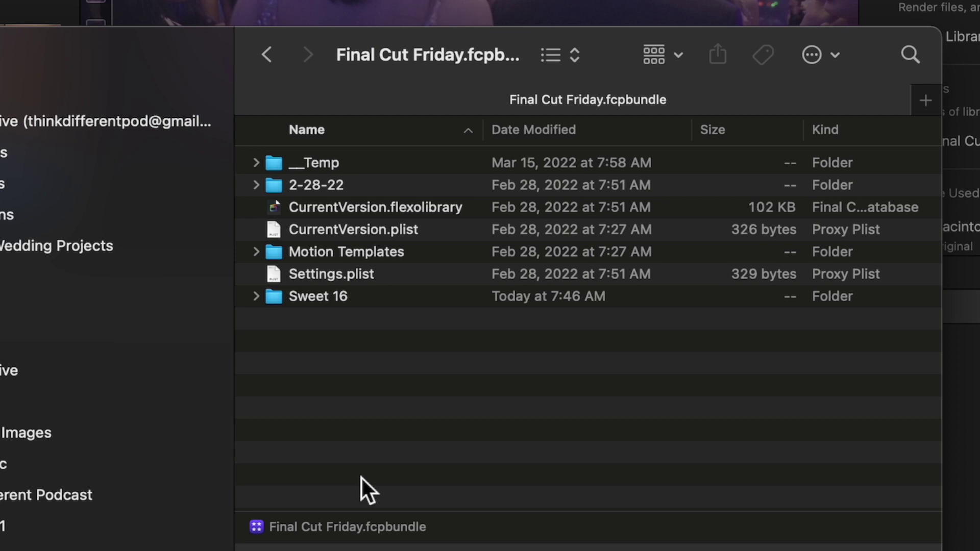
left_click(339, 297)
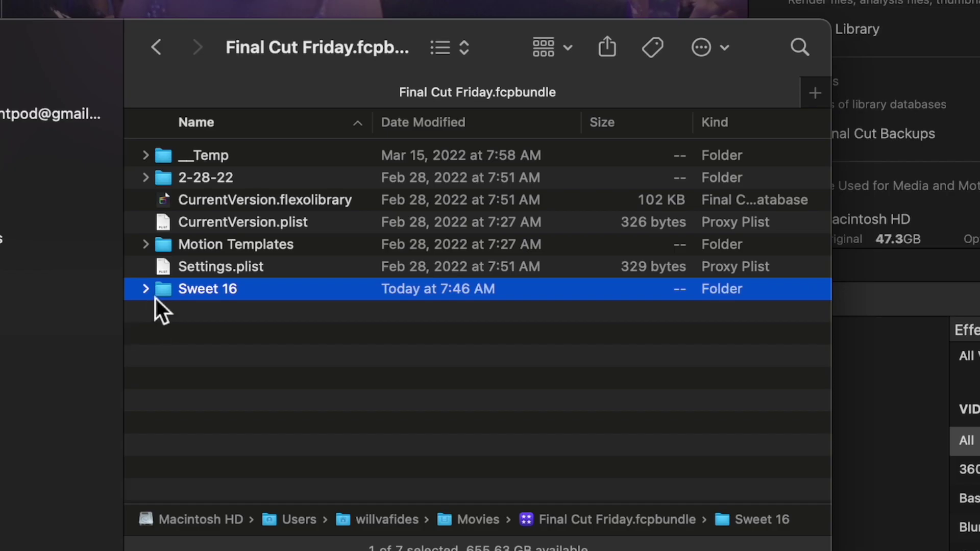
left_click(148, 291)
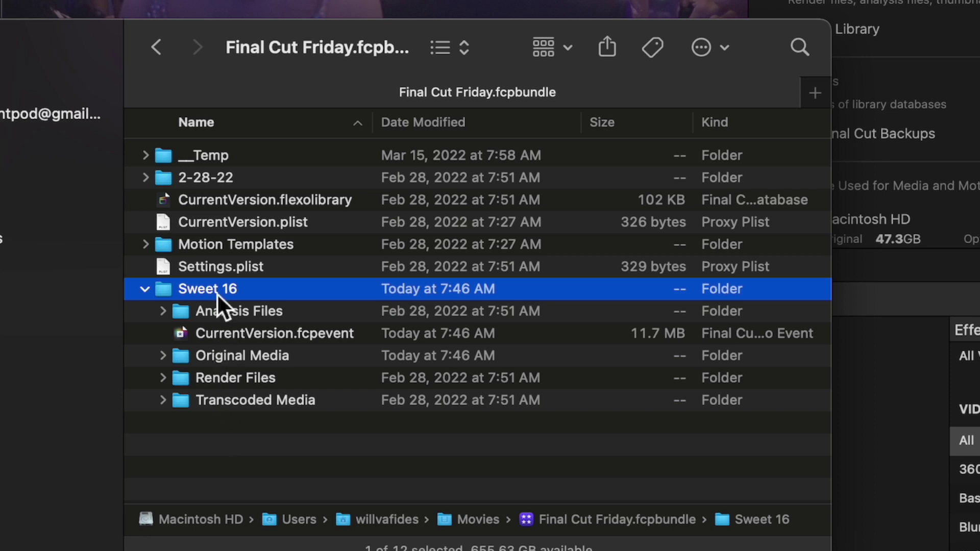
Examine the Analysis Files, Original Media, Render Files and Transcoded Media folders inside Sweet 16.
left_click(221, 309)
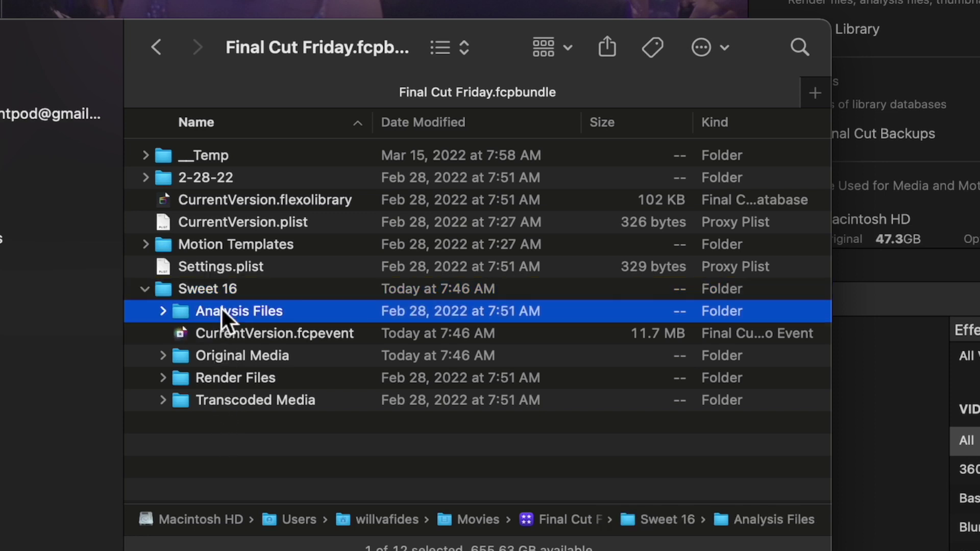
left_click(223, 355)
left_click(269, 380)
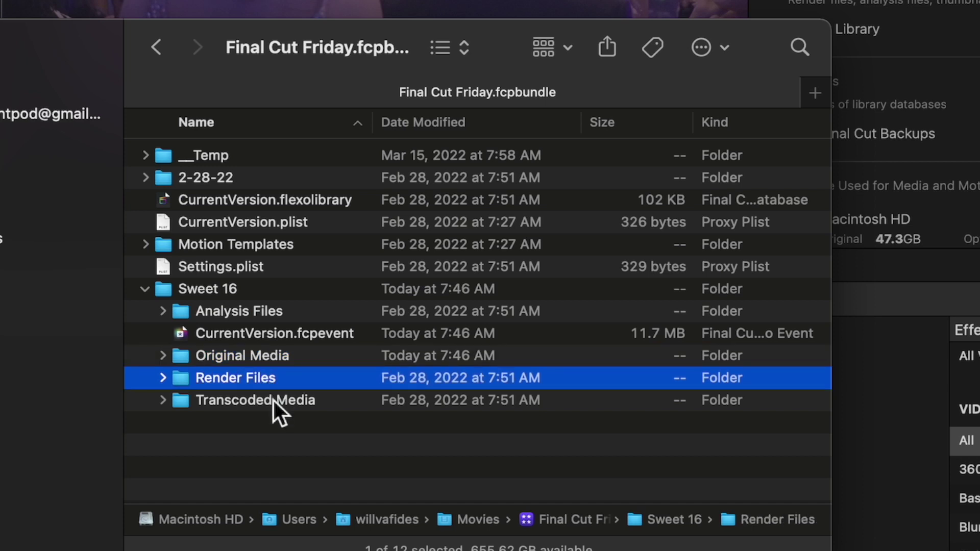
left_click(272, 400)
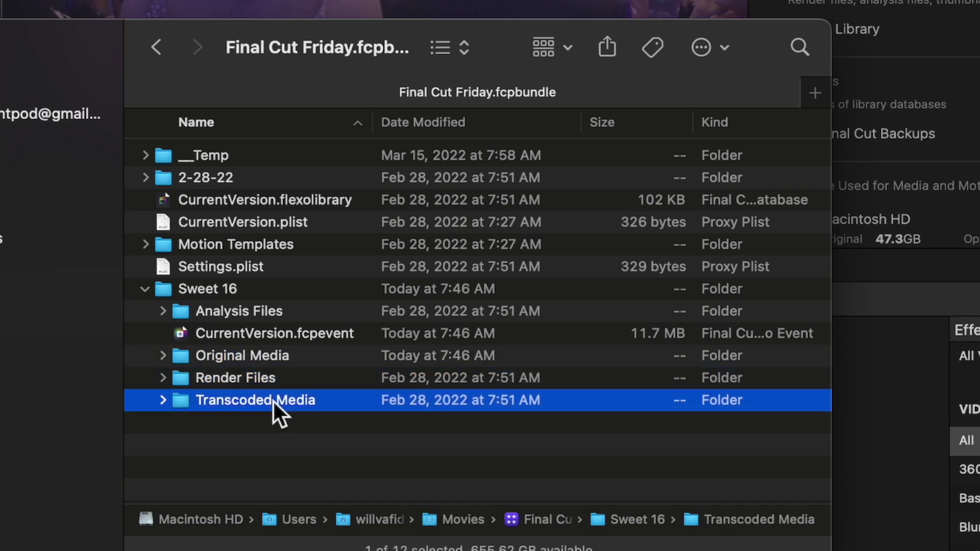
left_click(226, 309)
Check the Original Media folder's size in its info window and return to the library contents.
left_click(252, 357)
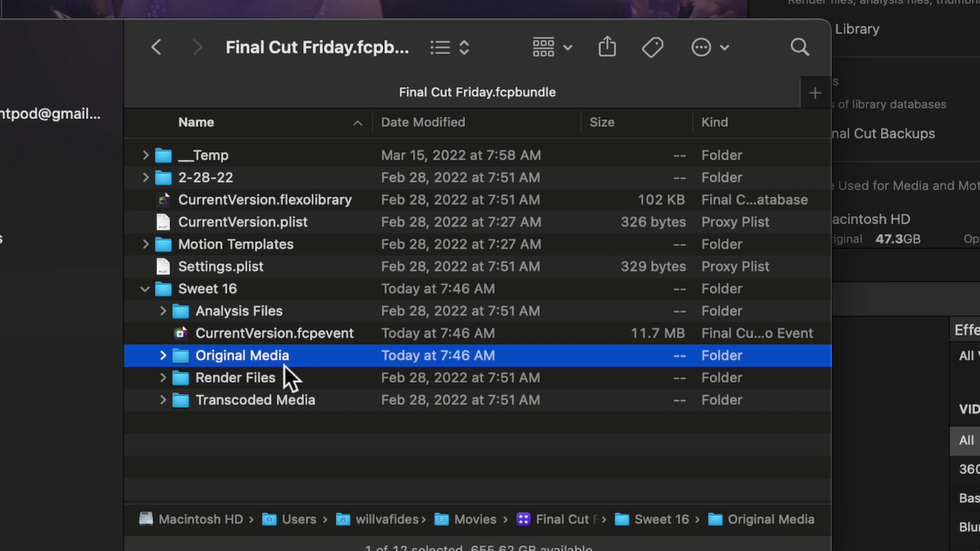
key("super+i")
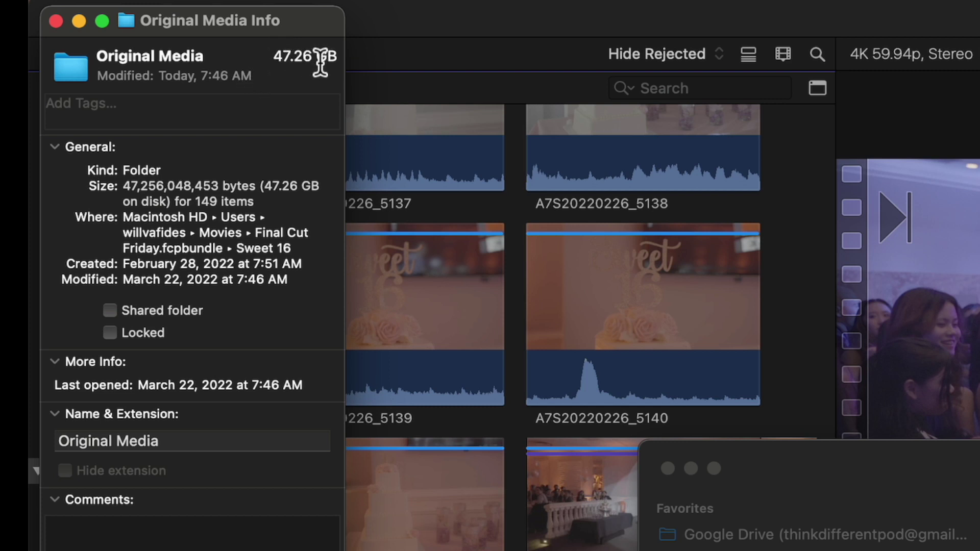
left_click(77, 19)
left_click(461, 331)
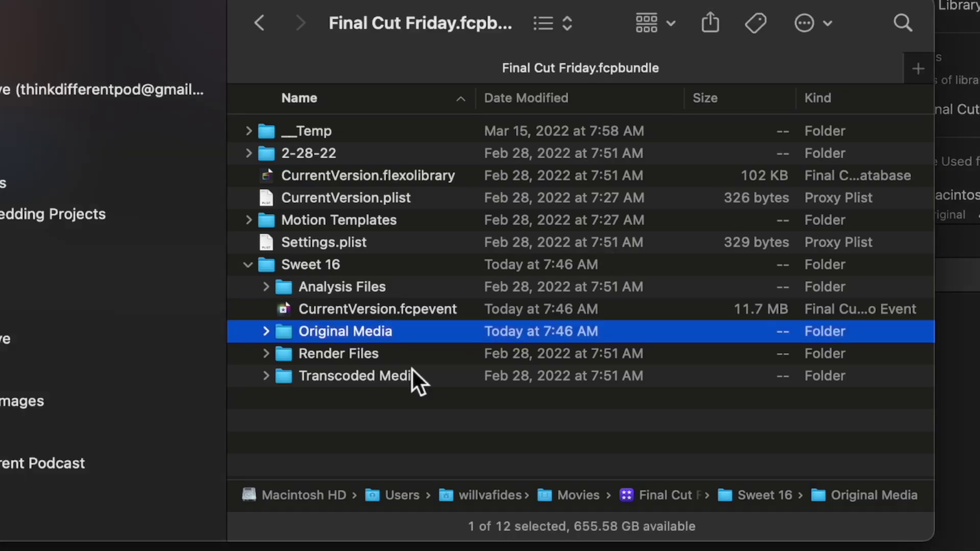
Open the Transcoded Media folder and examine its High Quality Media and Proxy Media folders.
left_click(326, 374)
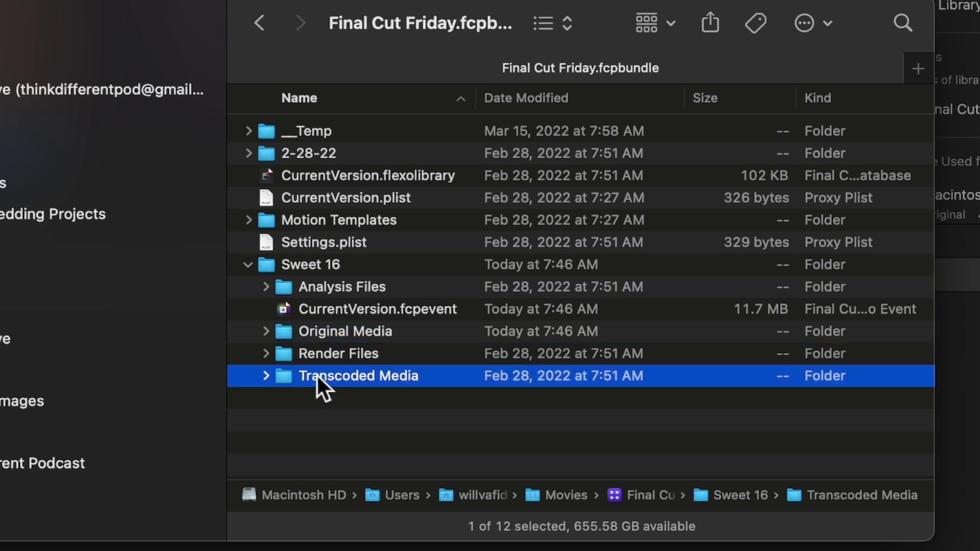
double_click(290, 373)
left_click(308, 135)
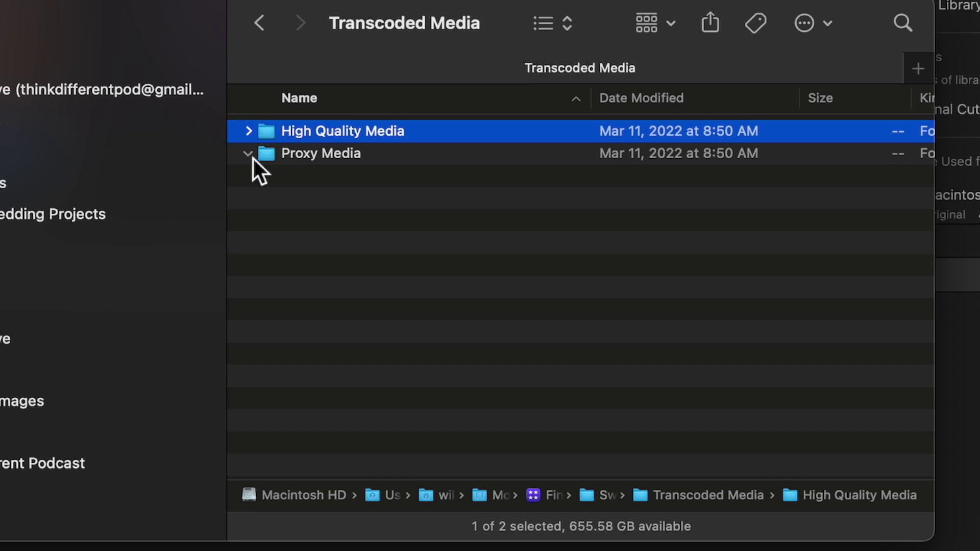
Look inside the Proxy Media and High Quality Media folders and check High Quality Media's size in its info window.
left_click(251, 155)
left_click(253, 149)
left_click(249, 131)
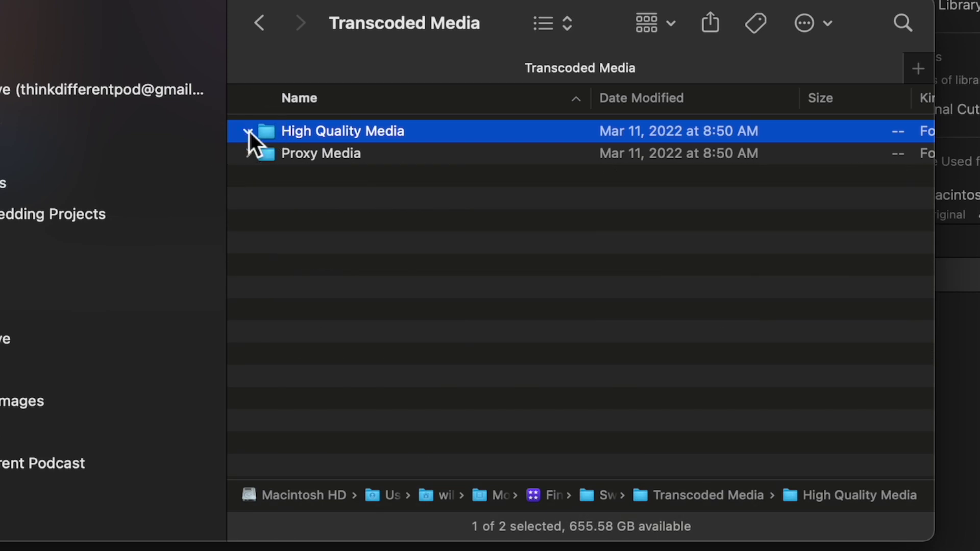
left_click(249, 130)
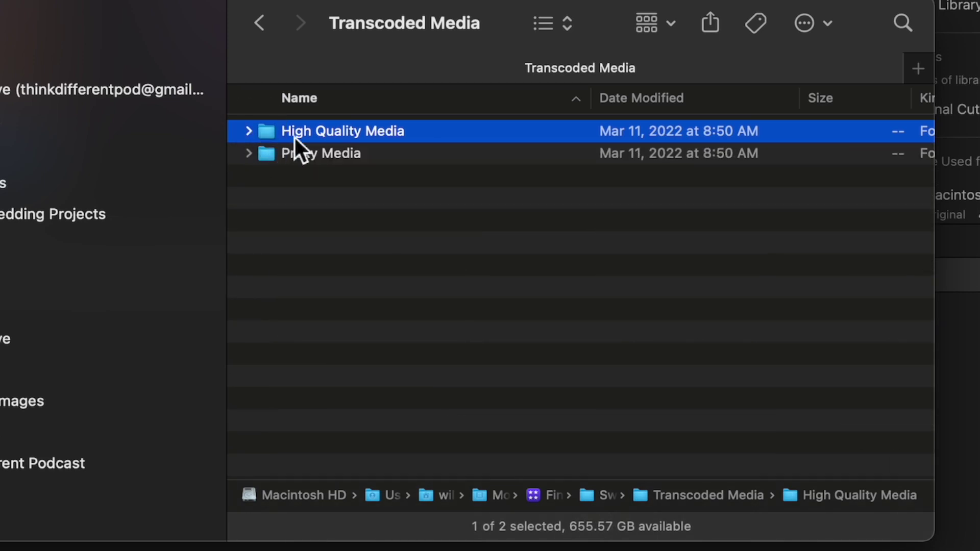
key("super+i")
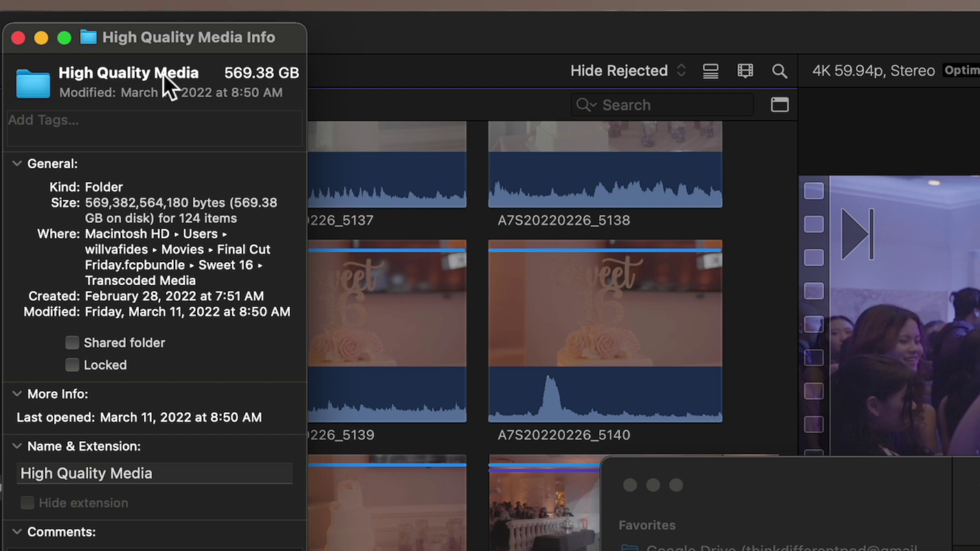
left_click(18, 37)
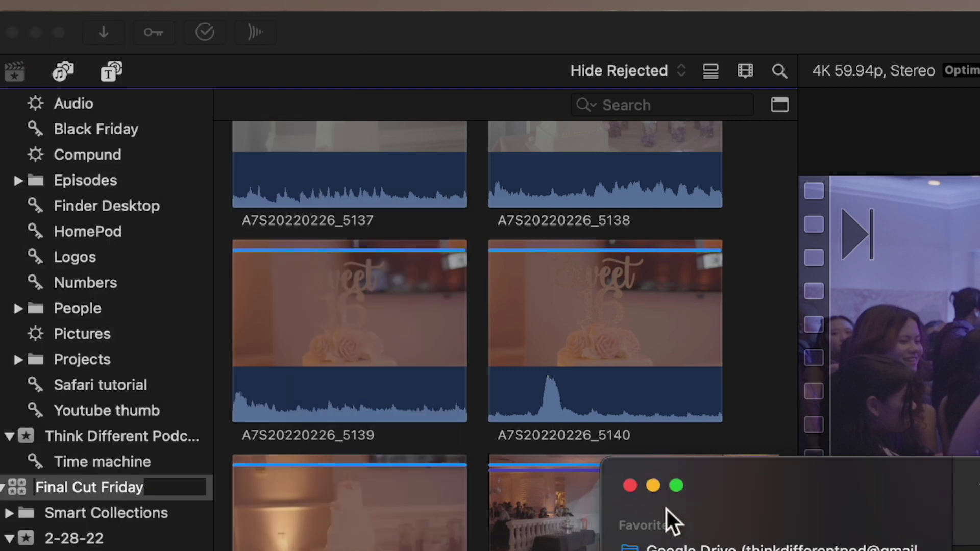
Close the Transcoded Media window and select the Final Cut Friday library in Final Cut Pro.
left_click(630, 485)
left_click(14, 489)
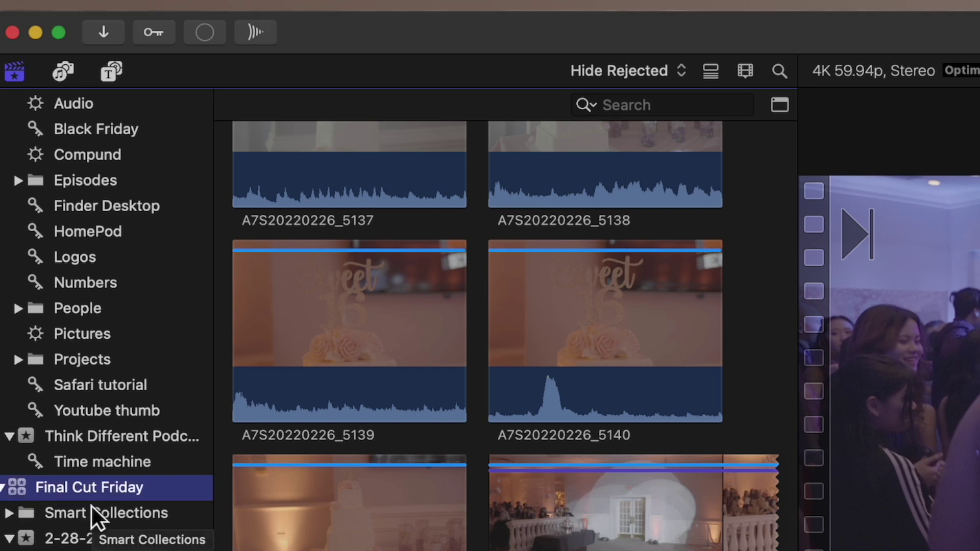
key("super+i")
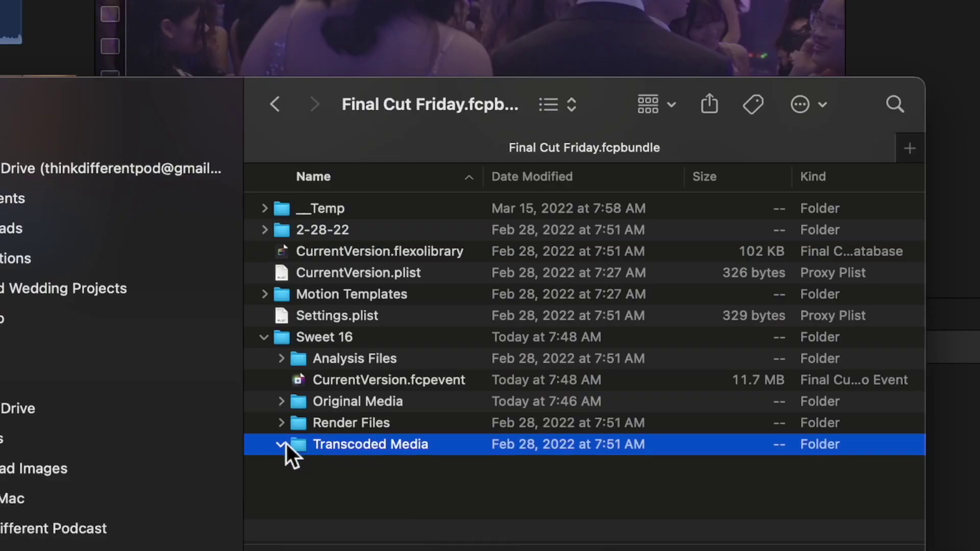
Expand Transcoded Media in the Final Cut Friday.fcpbundle contents and check the Proxy Media folder's size in its info window.
left_click(284, 444)
left_click(340, 487)
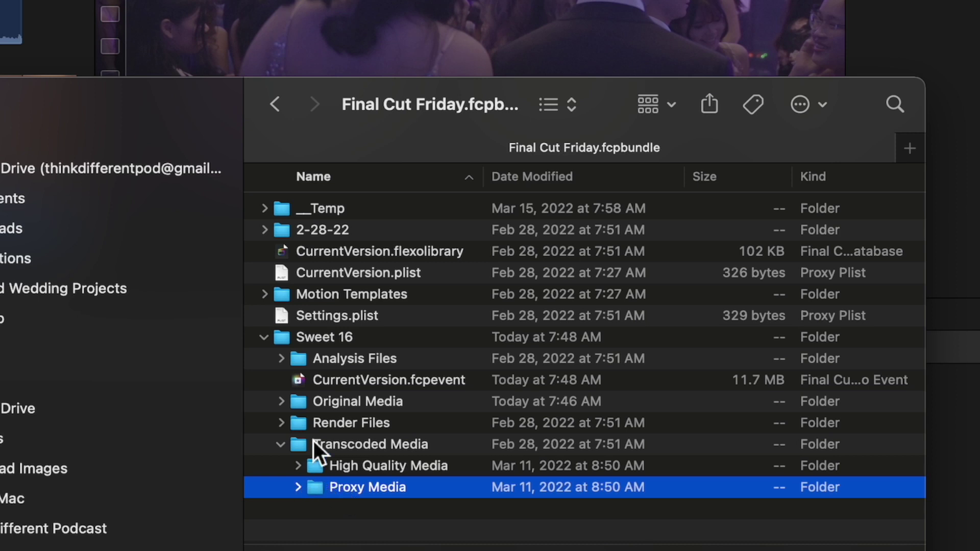
left_click(347, 466)
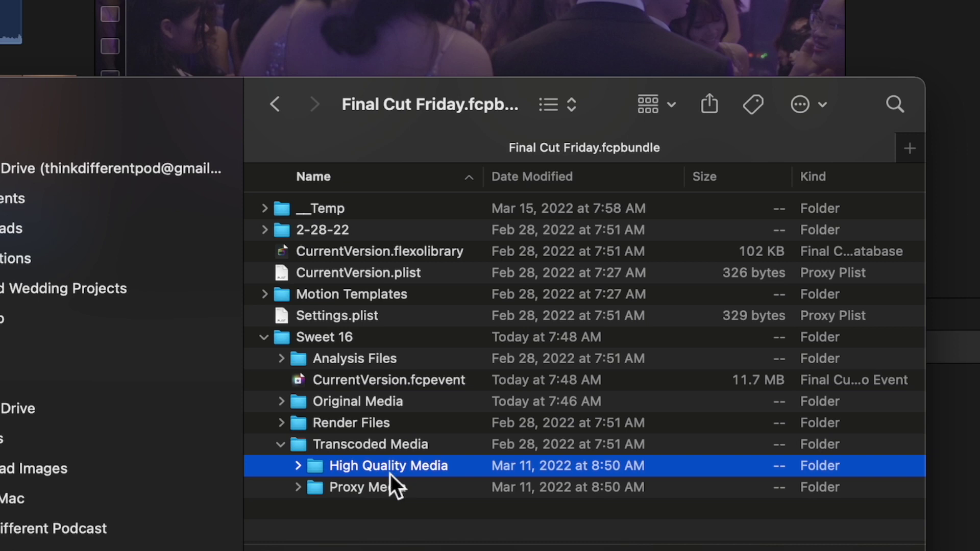
key("super+Tab")
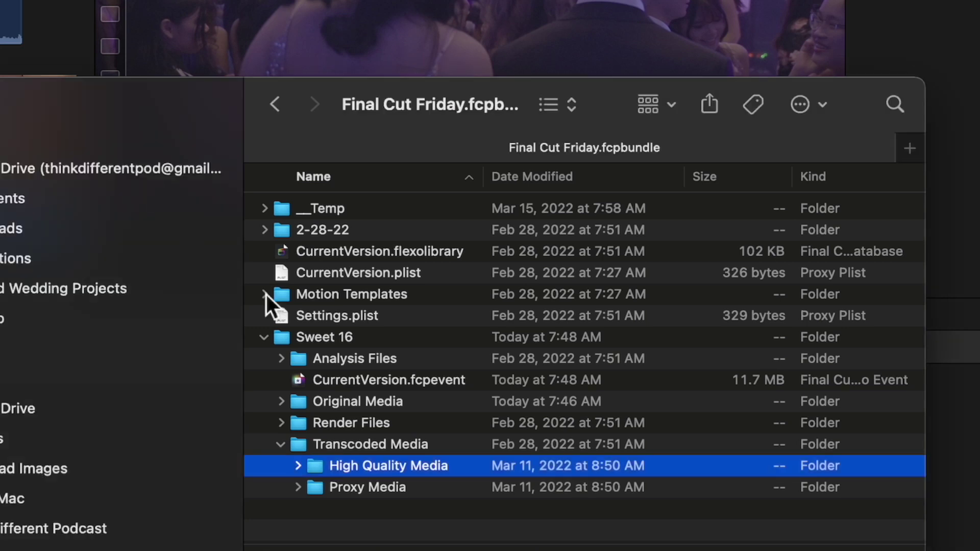
left_click(384, 488)
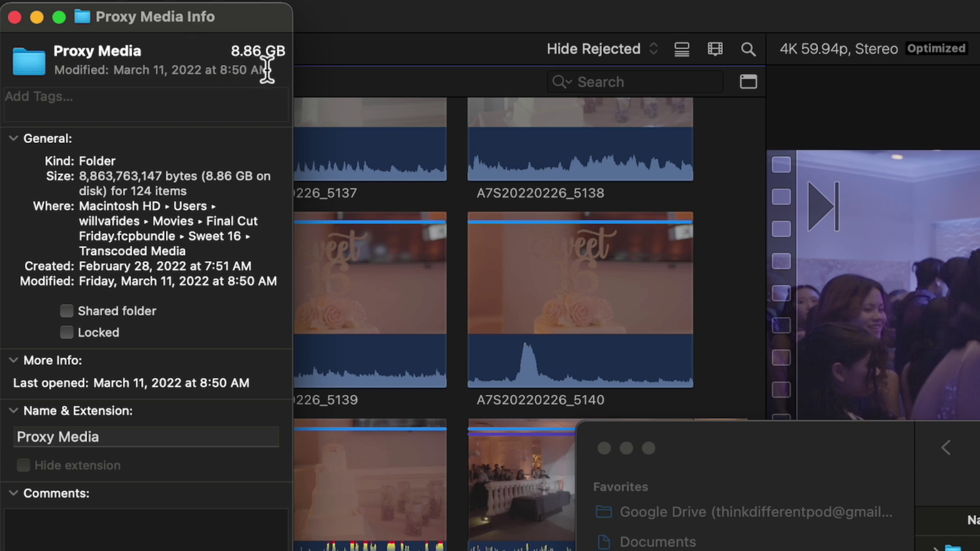
left_click(15, 18)
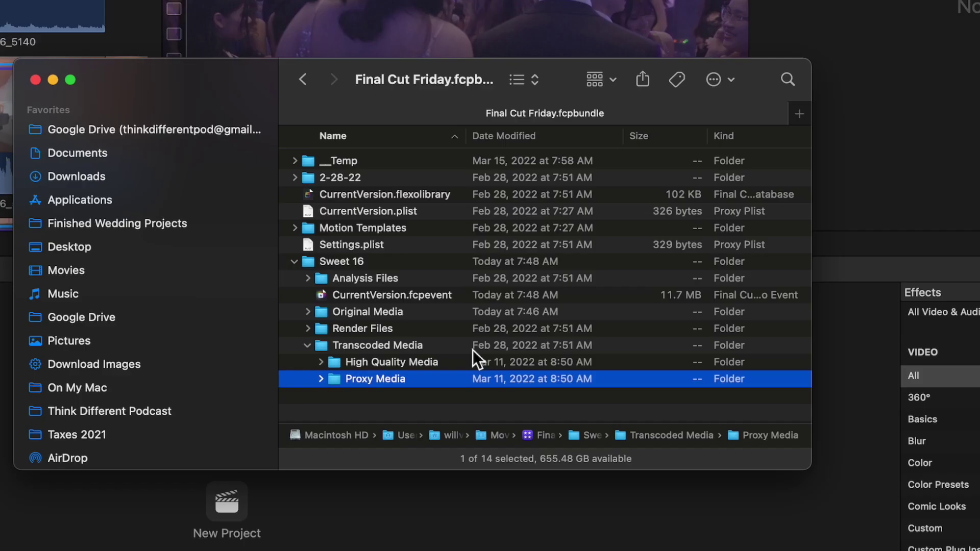
Expand the Proxy Media folder, preview clips A7S20220226_5094.mov and A7S20220226_5093.mov, and collapse the folder again.
left_click(322, 379)
scroll(388, 327, "down", 5)
left_click(393, 314)
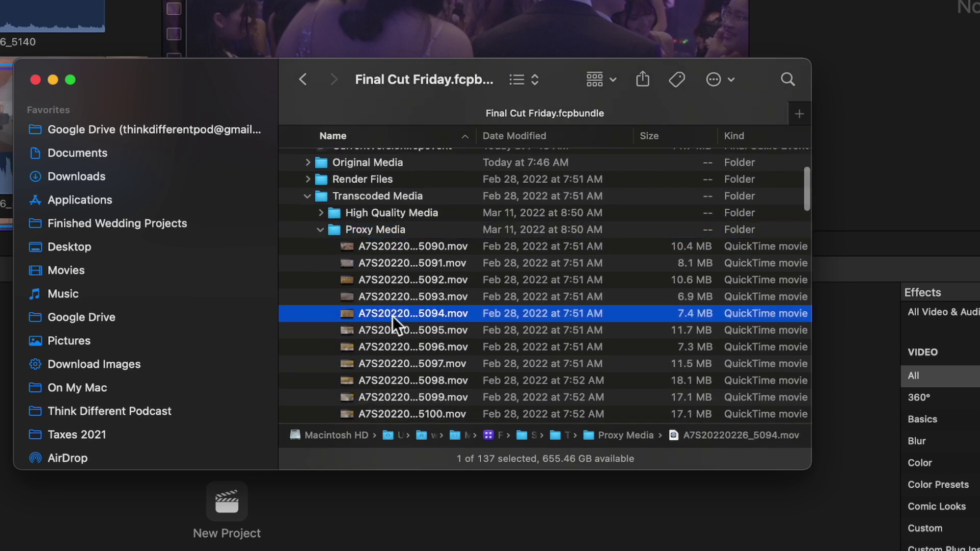
key("space")
key("space")
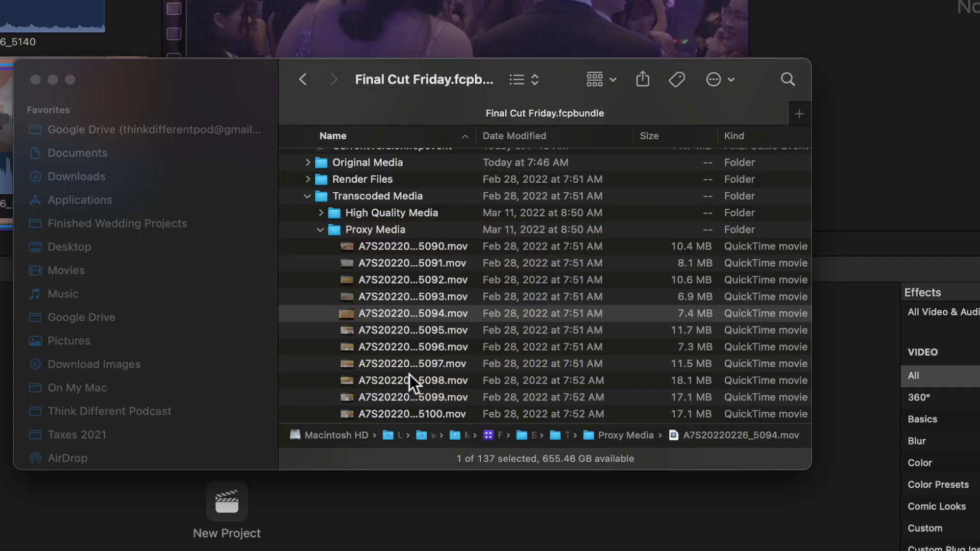
left_click(405, 292)
key("space")
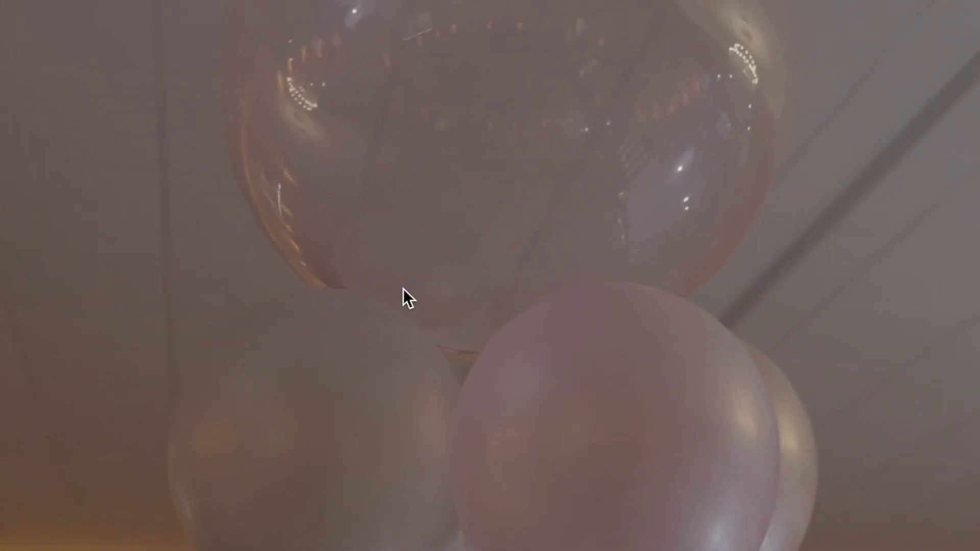
key("space")
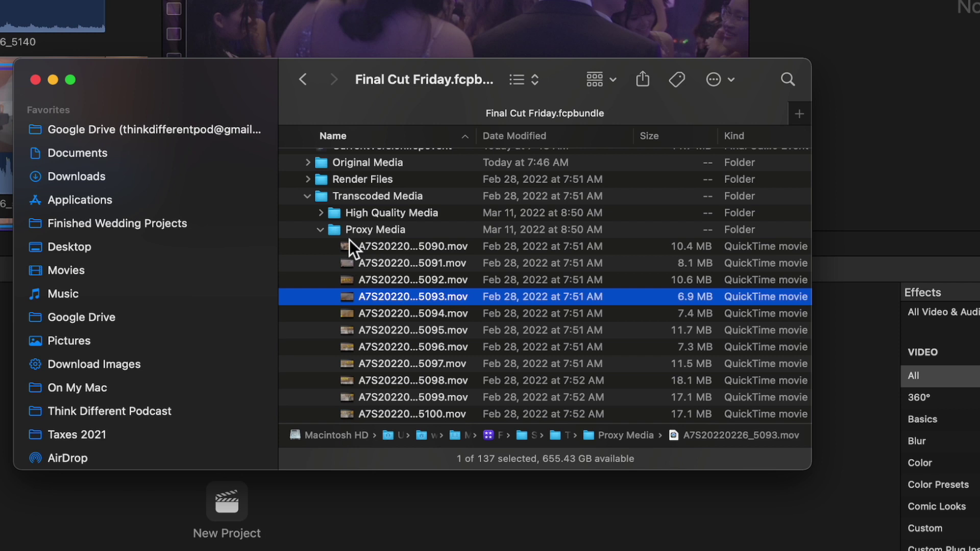
left_click(321, 229)
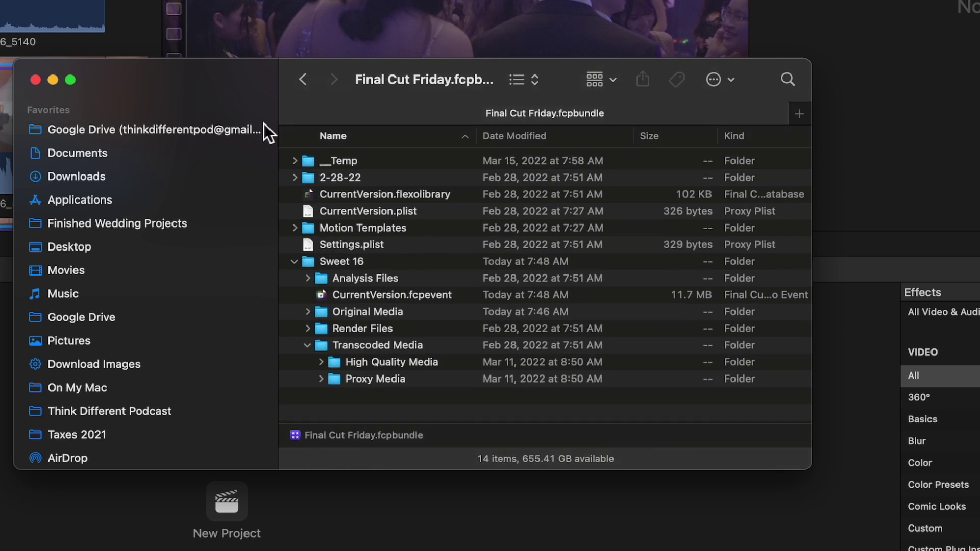
Return to clip A7S20220226_5139 in Final Cut Pro and examine the viewer's media playback options.
left_click(36, 79)
left_click(120, 171)
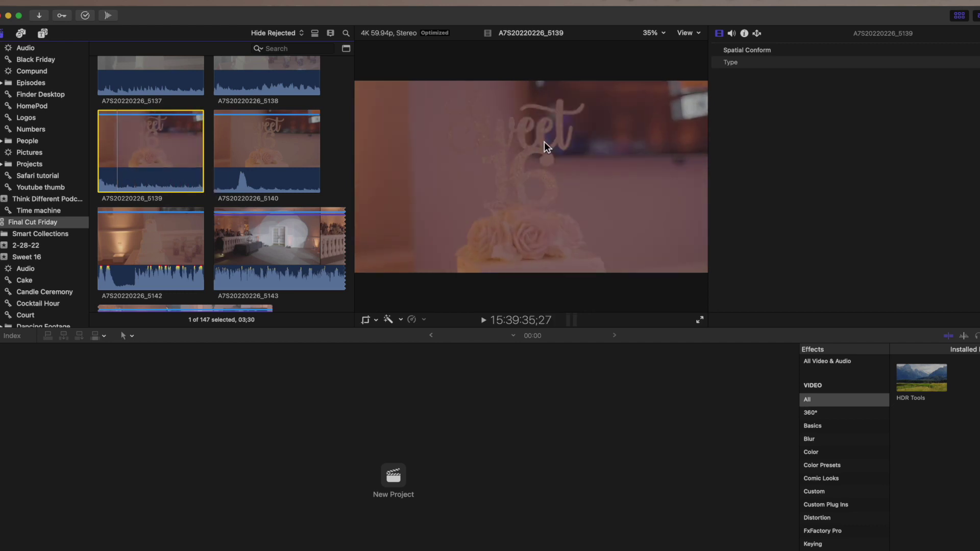
left_click(687, 33)
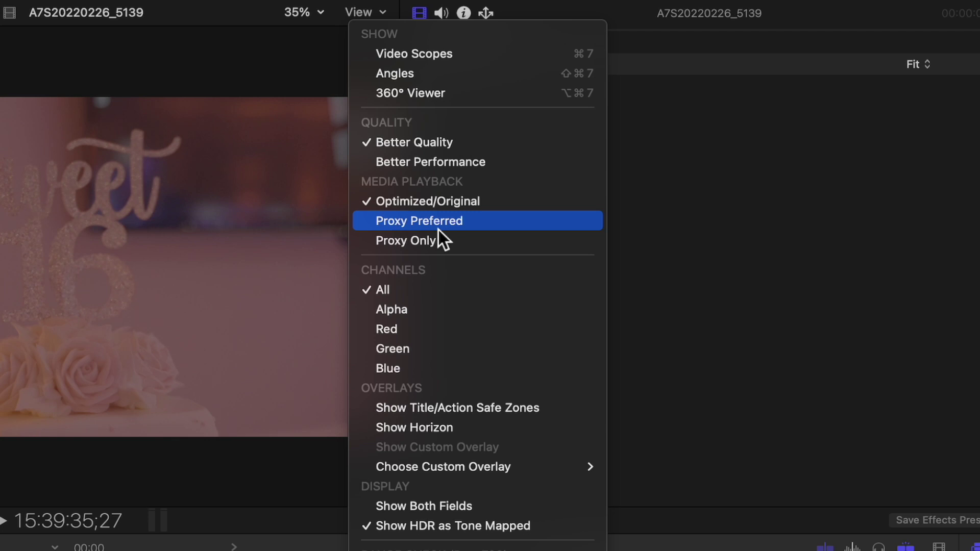
left_click(455, 227)
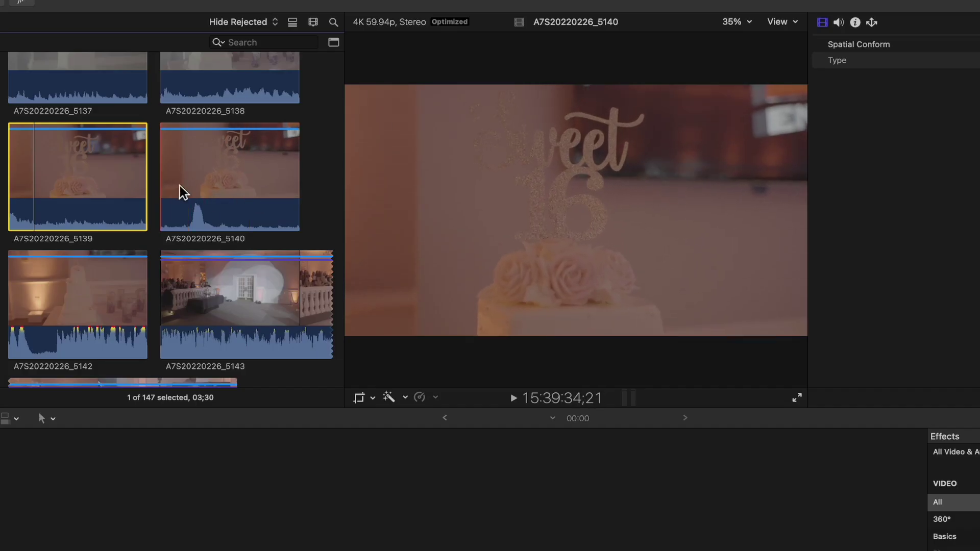
Select clip A7S20220226_5140 and set the viewer's media playback to Proxy Only.
left_click(229, 188)
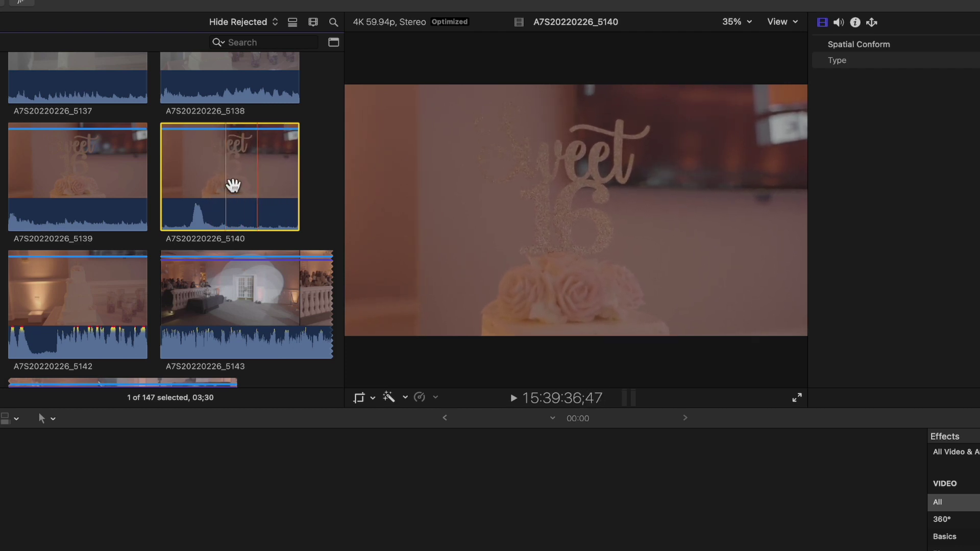
left_click(779, 23)
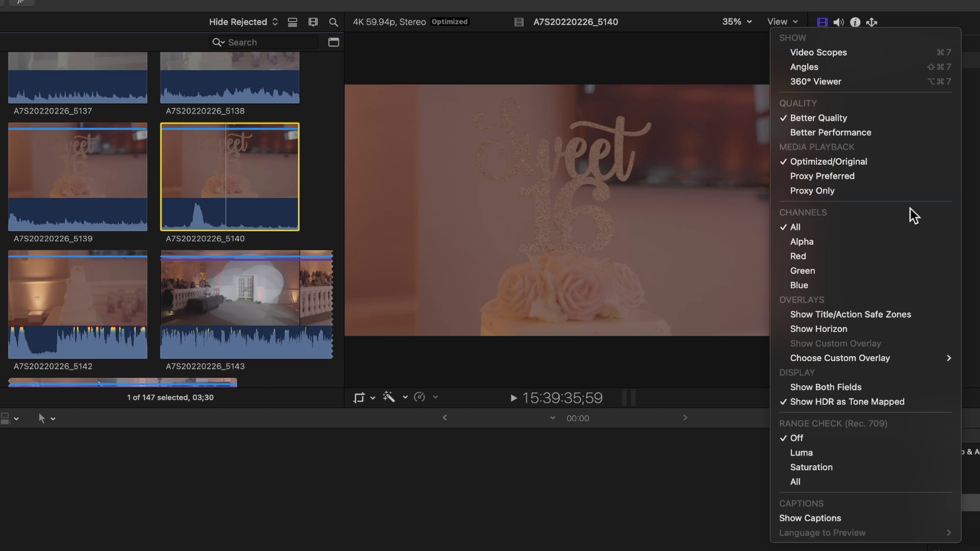
left_click(824, 192)
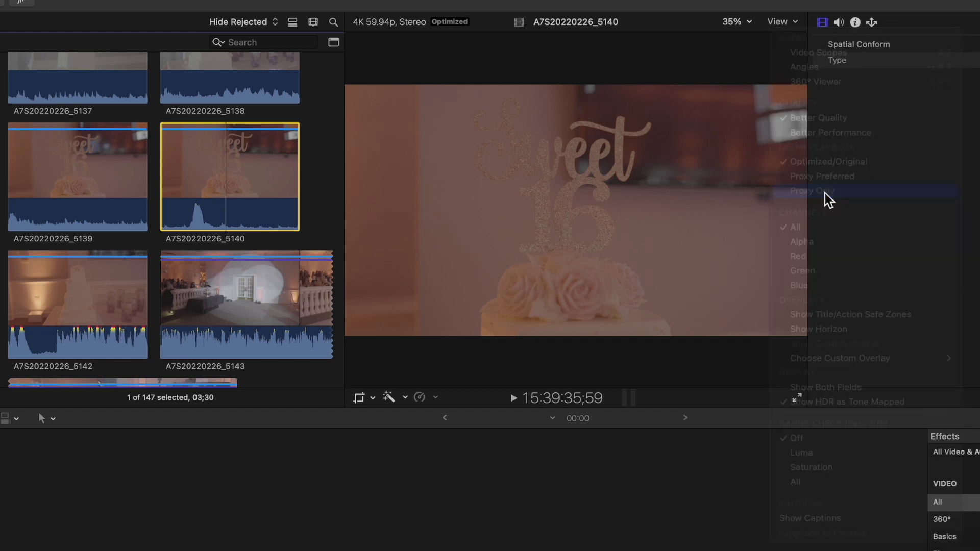
Browse the event's clips through to the IMG files and check which ones lack proxy media.
scroll(200, 225, "down", 10)
scroll(200, 227, "down", 15)
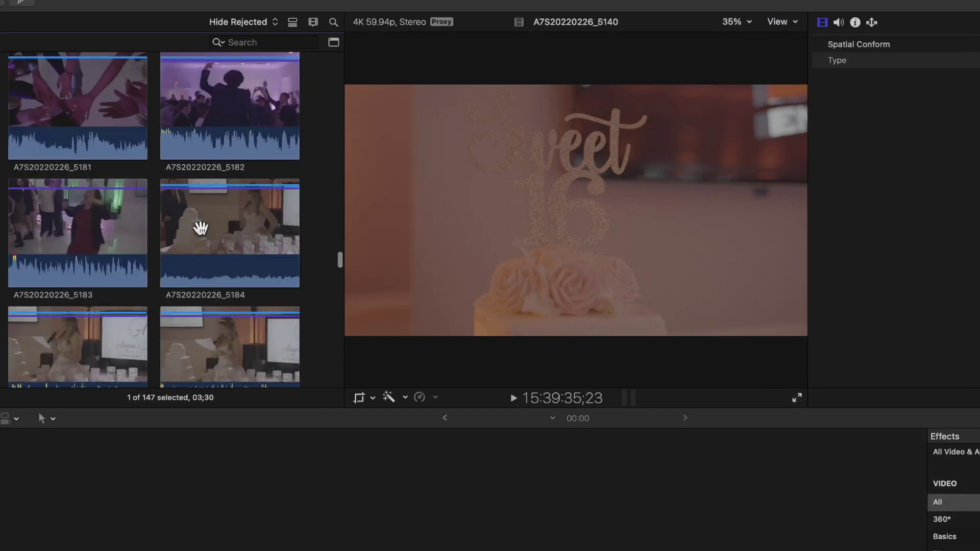
scroll(200, 229, "up", 20)
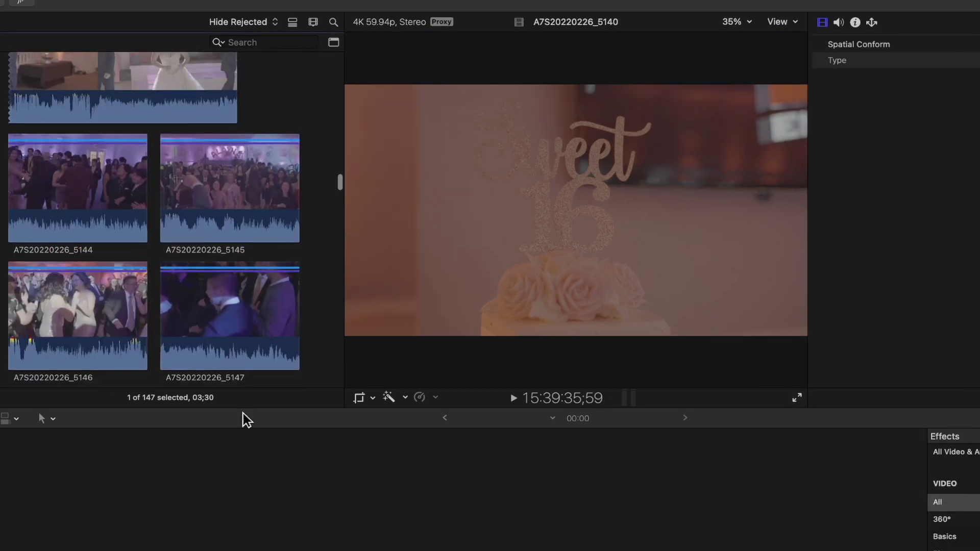
scroll(256, 341, "down", 10)
scroll(240, 127, "down", 15)
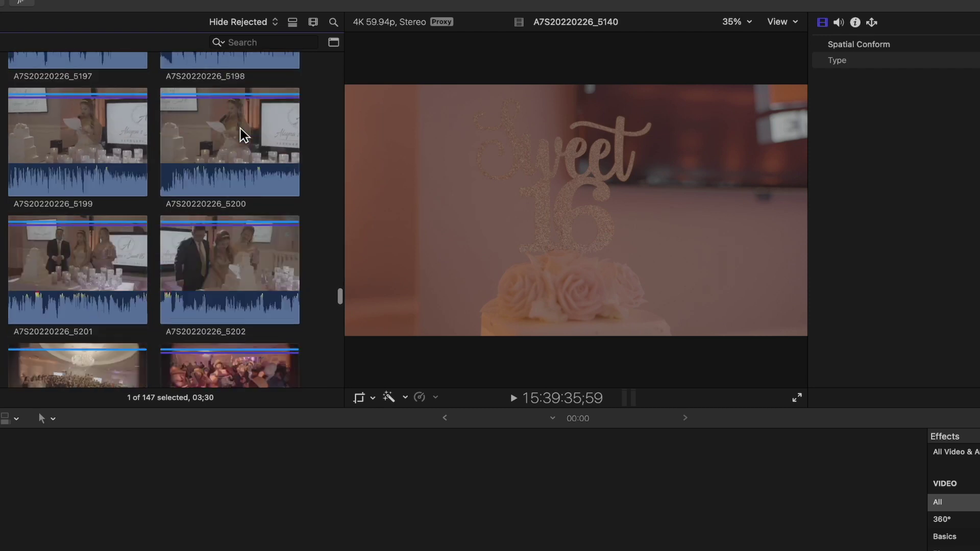
left_click(226, 155)
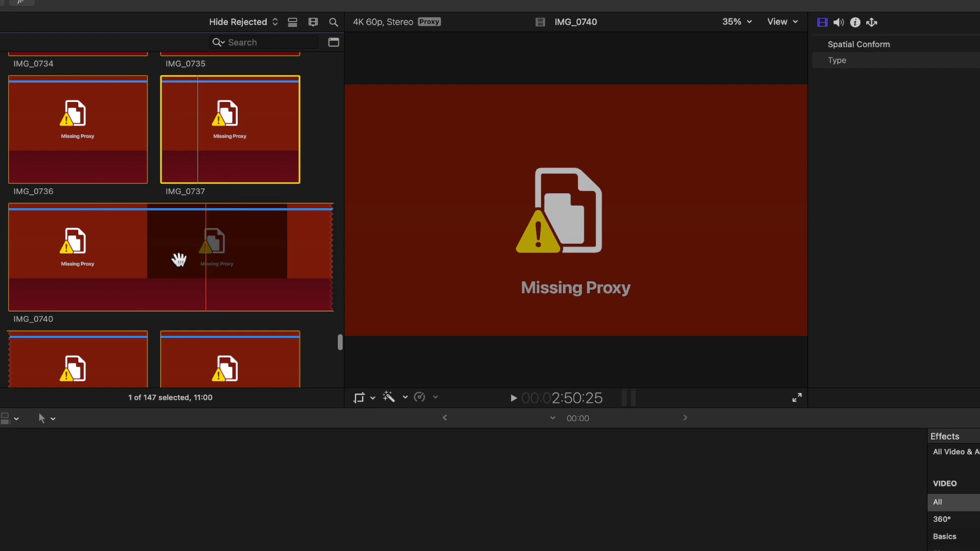
scroll(224, 276, "up", 2)
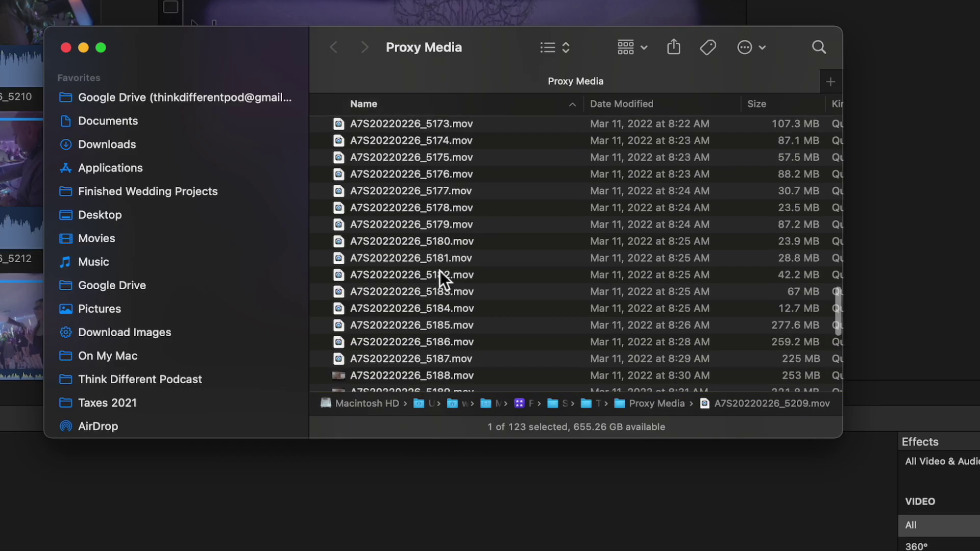
Look through the proxy clip files listed in the Proxy Media folder.
scroll(440, 271, "up", 15)
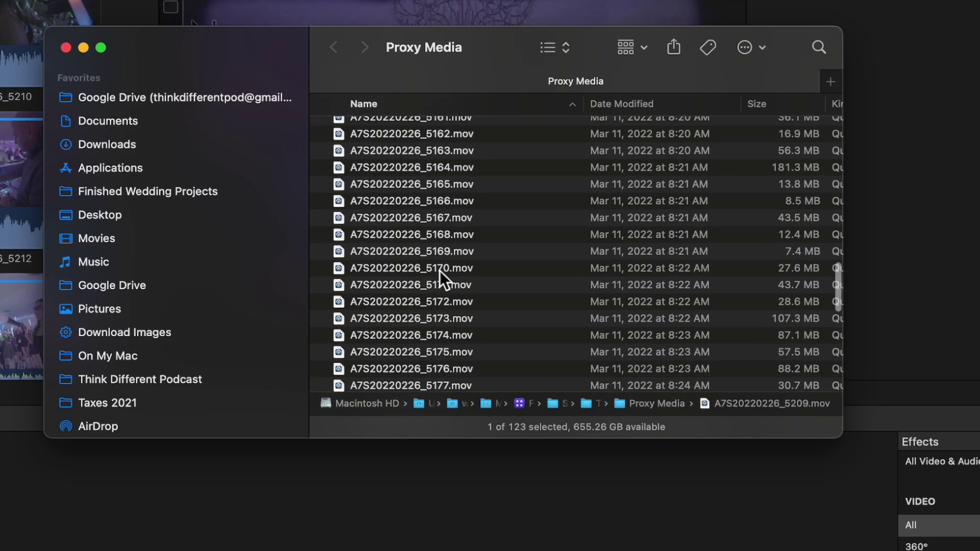
scroll(439, 271, "down", 20)
scroll(440, 271, "up", 8)
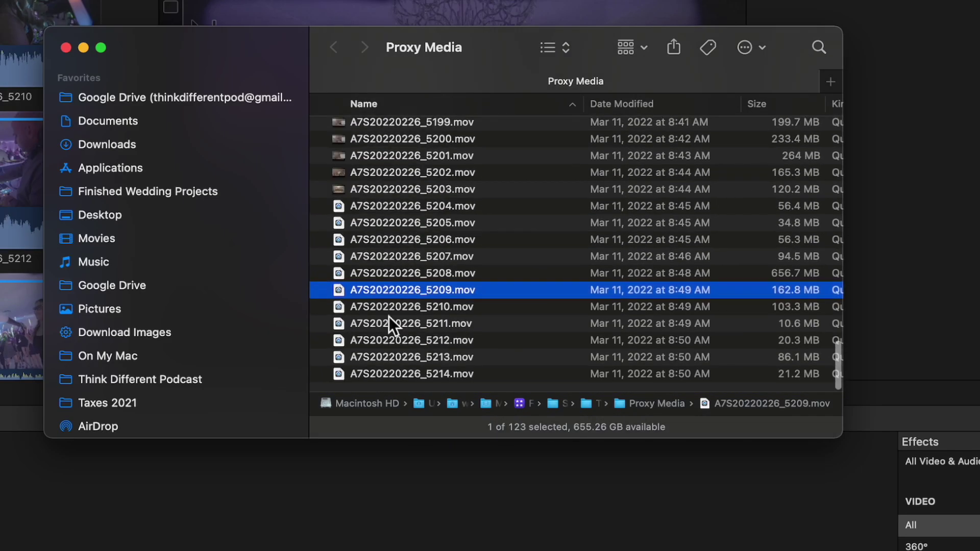
scroll(409, 364, "up", 15)
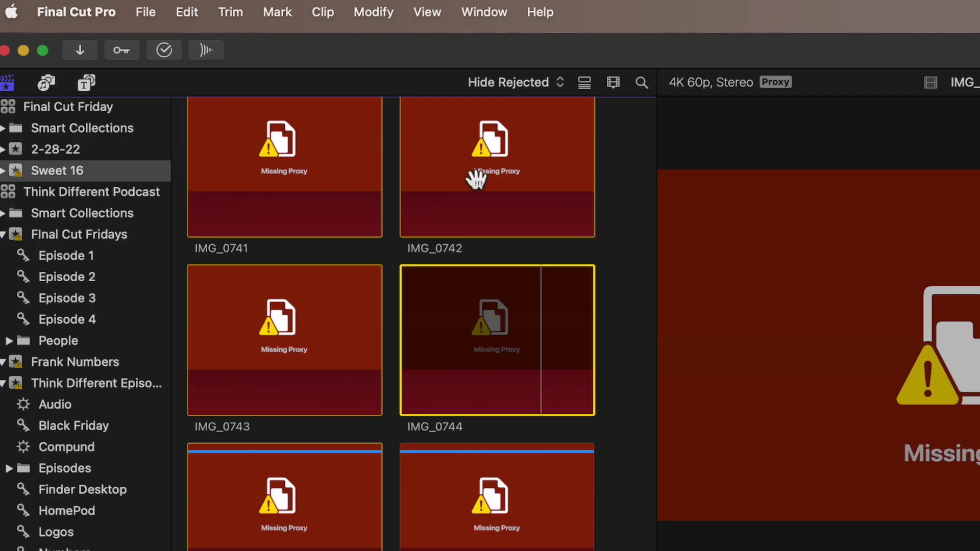
Select clip IMG_0742 and set the viewer's media playback to Proxy Preferred.
left_click(327, 122)
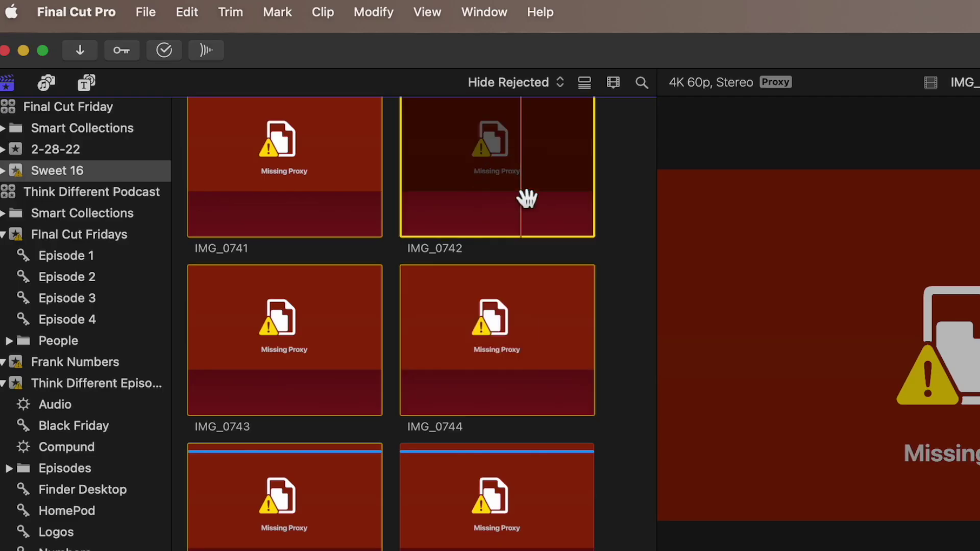
scroll(529, 195, "up", 1)
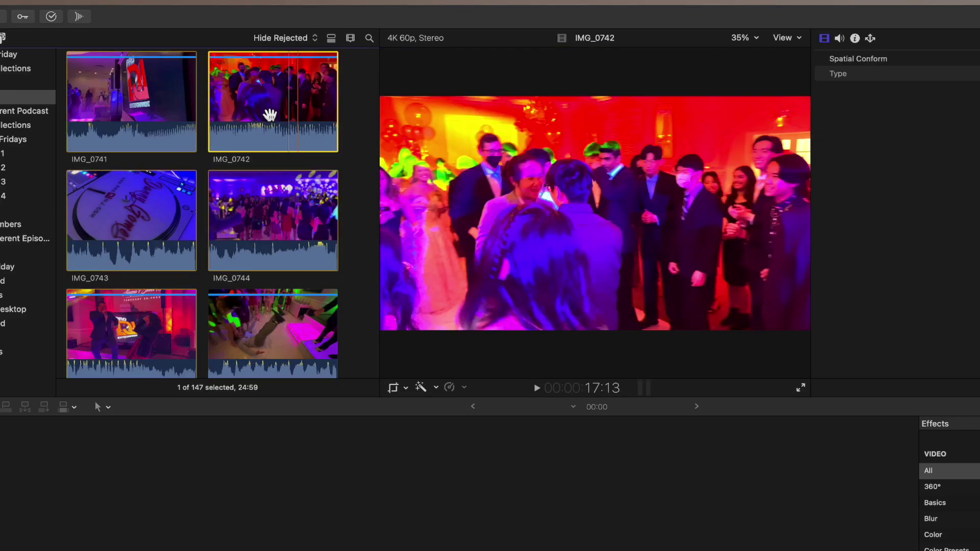
left_click(791, 41)
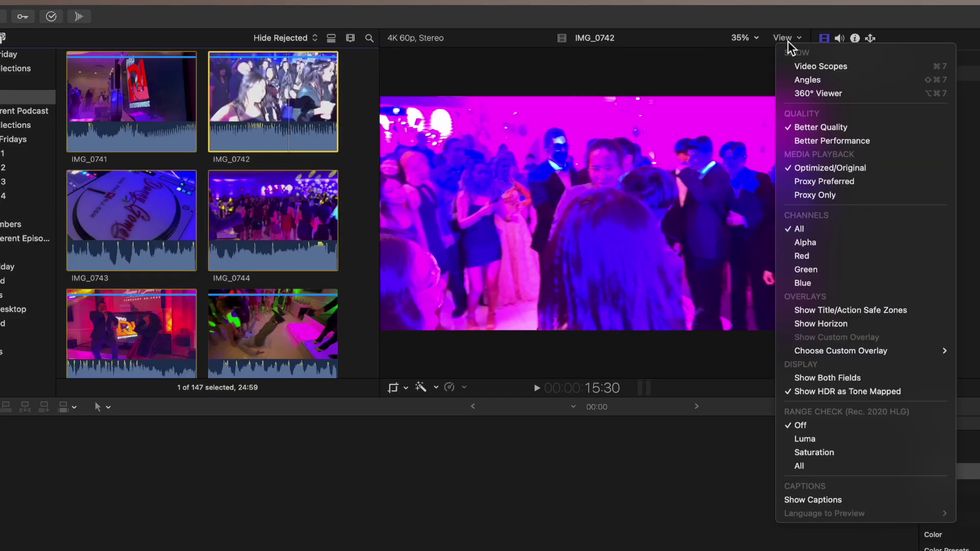
left_click(823, 182)
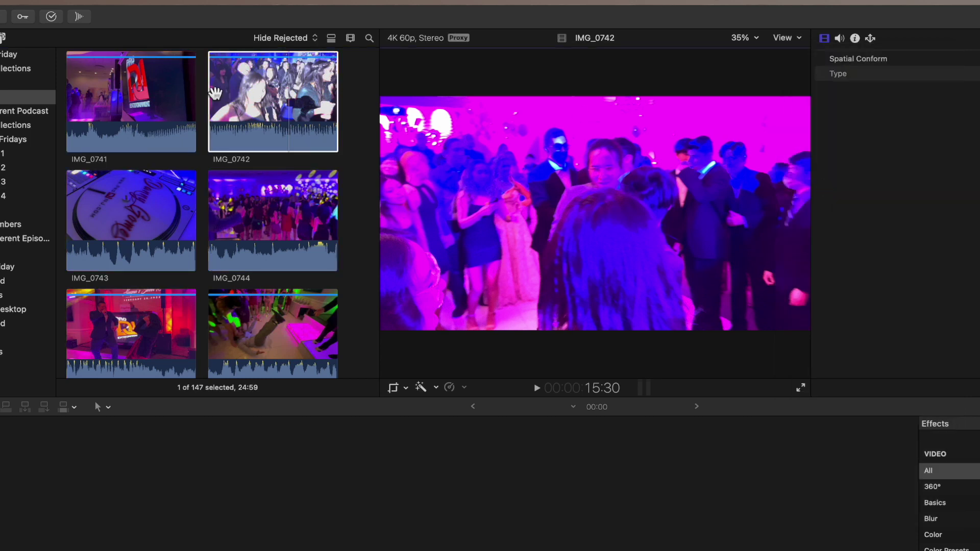
scroll(276, 117, "up", 5)
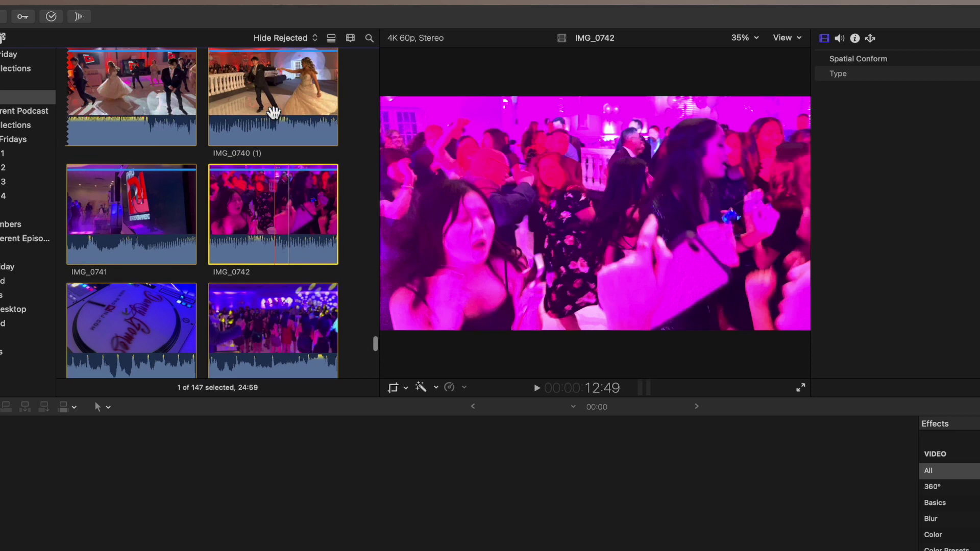
Browse the clips around IMG_0742 and check which media playback option is active in the viewer.
scroll(274, 112, "up", 2)
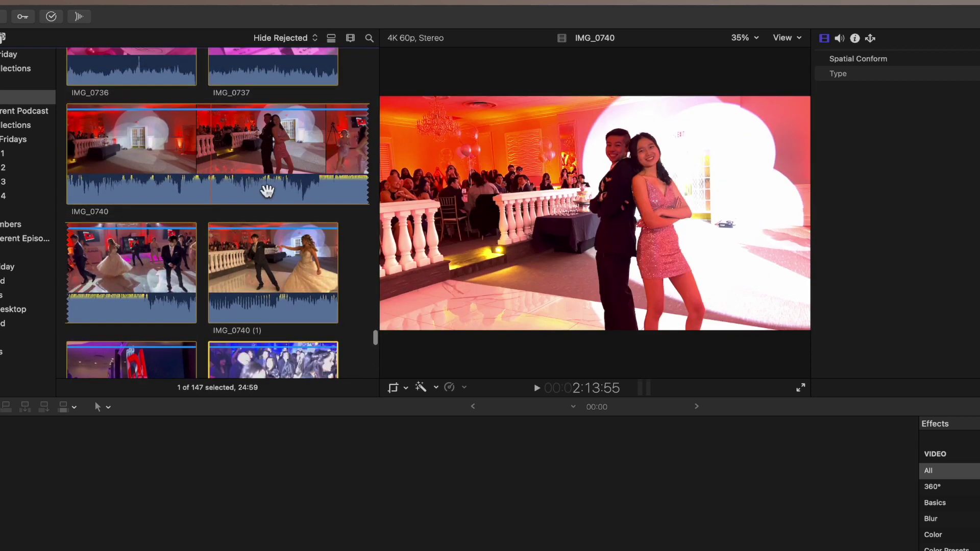
scroll(267, 188, "up", 5)
scroll(306, 218, "down", 12)
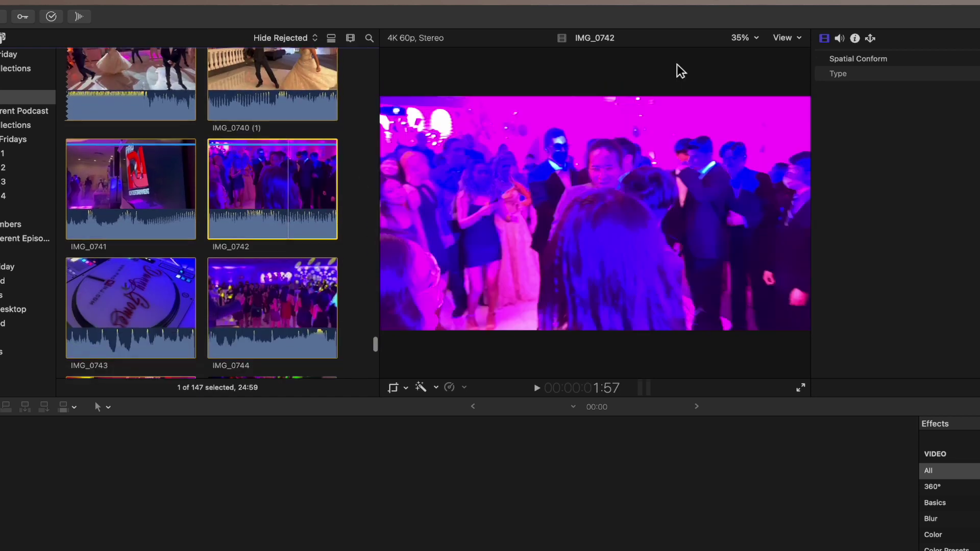
left_click(791, 38)
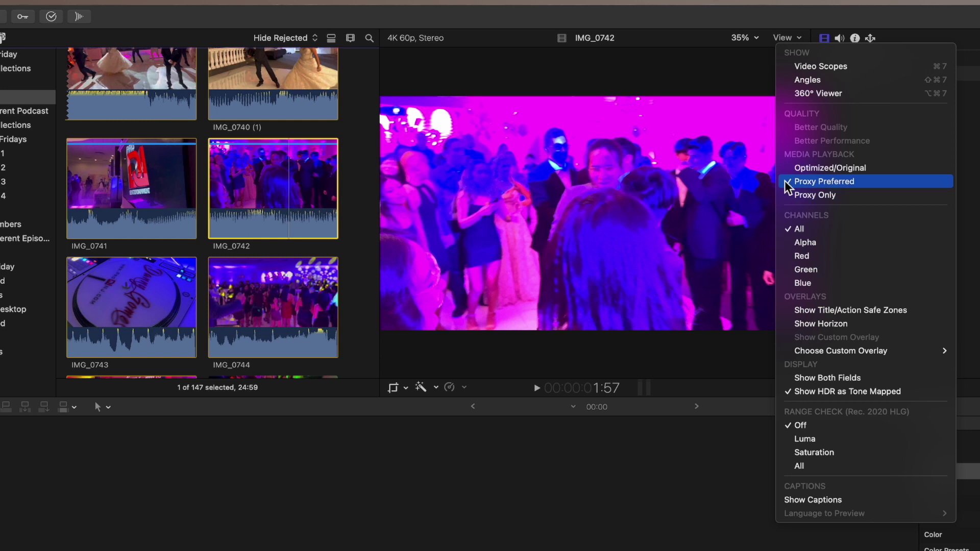
left_click(201, 163)
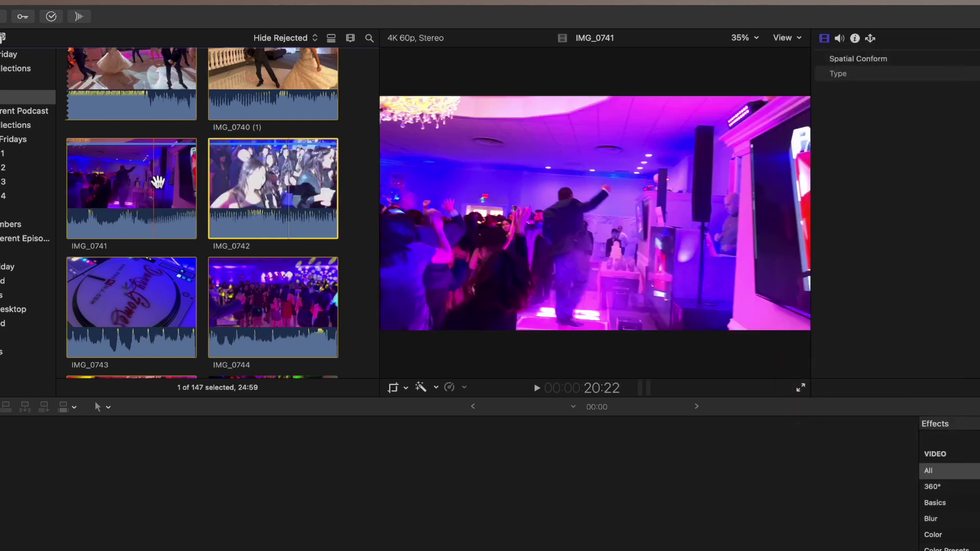
Select the range of clips from IMG_0741 through IMG_0757 in the filmstrip view.
scroll(156, 160, "down", 2)
left_click(156, 160)
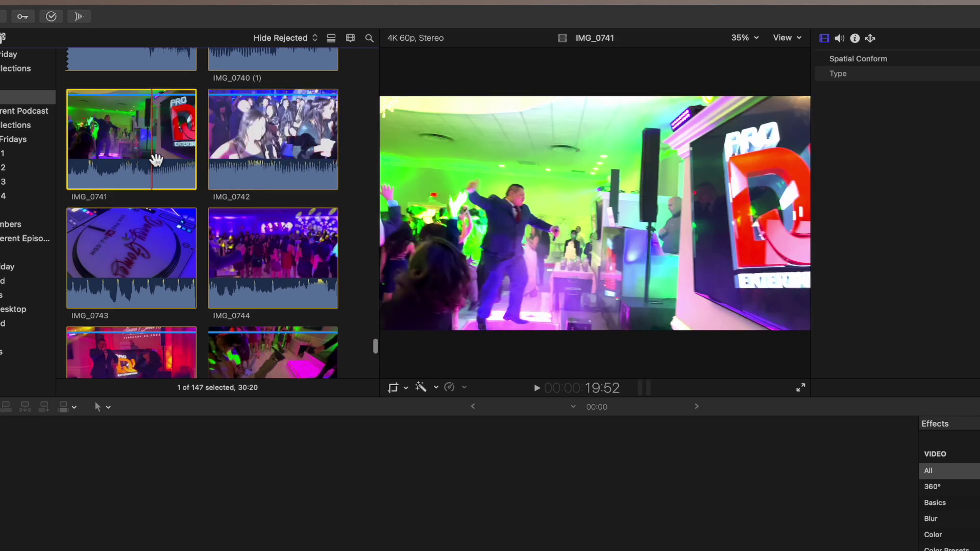
scroll(157, 163, "down", 8)
left_click(142, 295, "shift")
scroll(145, 299, "up", 8)
scroll(145, 298, "up", 10)
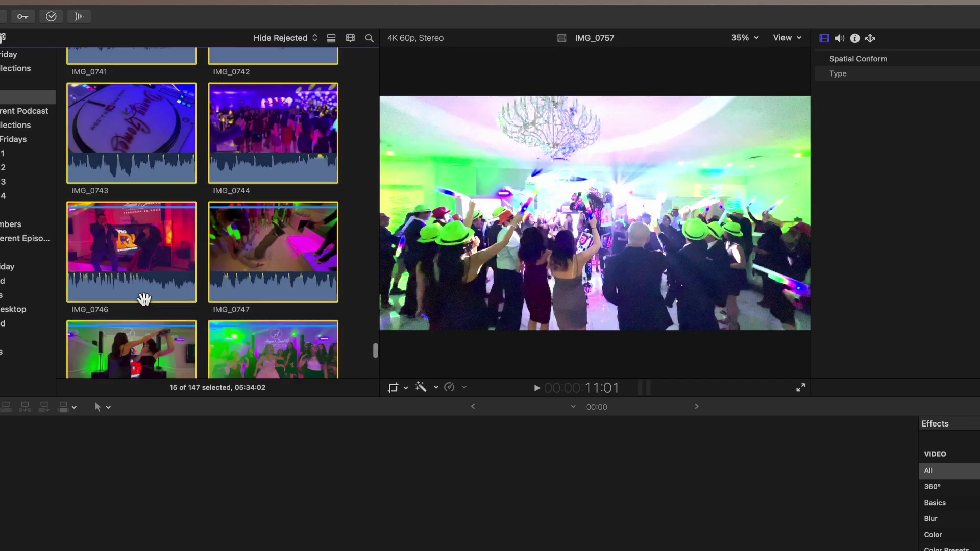
Switch the browser to list view and select all clips from IMG_0732 through IMG_0757.
left_click(331, 38)
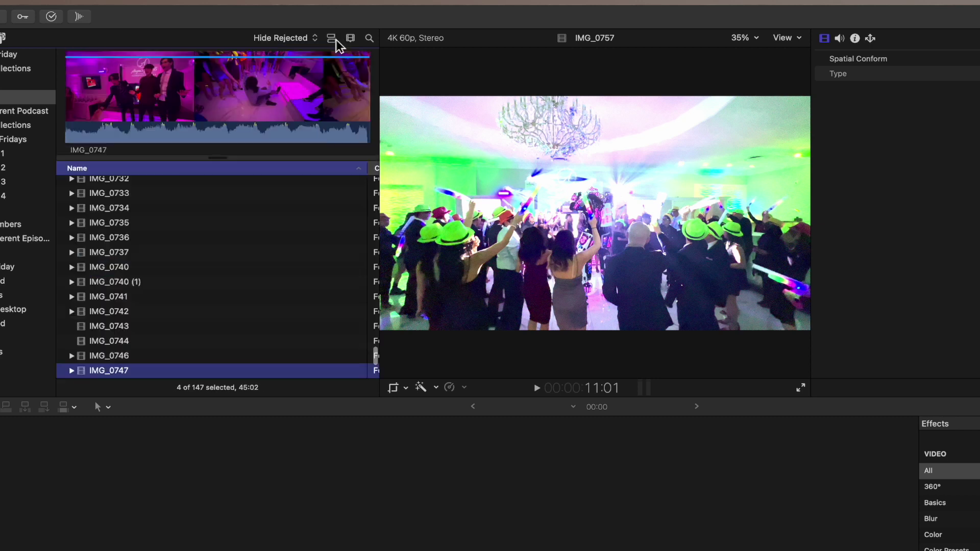
scroll(166, 261, "down", 1)
left_click(140, 229)
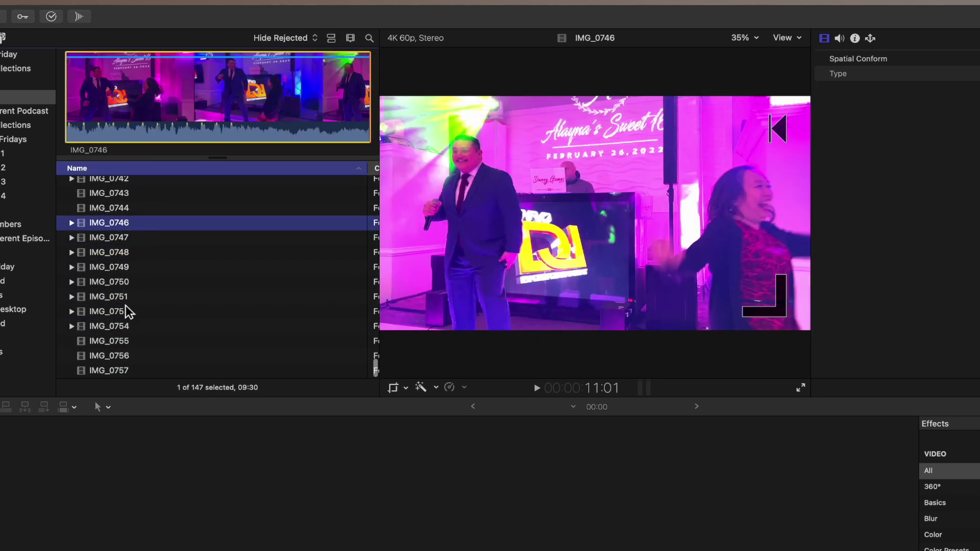
left_click(124, 371)
scroll(123, 369, "up", 5)
scroll(120, 352, "up", 2)
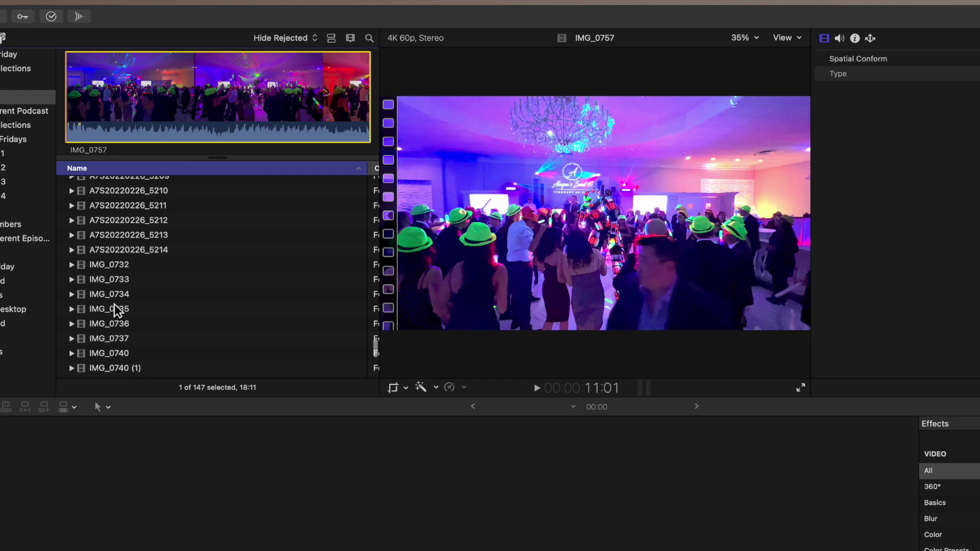
left_click(105, 267, "shift")
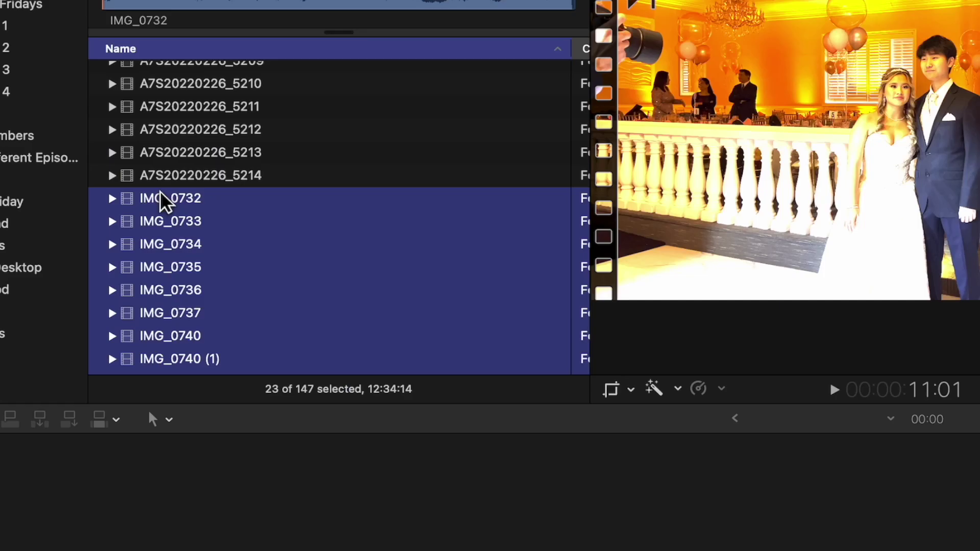
Open Transcode Media for the selected IMG clips, enable proxy media alongside optimized media, and cancel without transcoding.
right_click(160, 194)
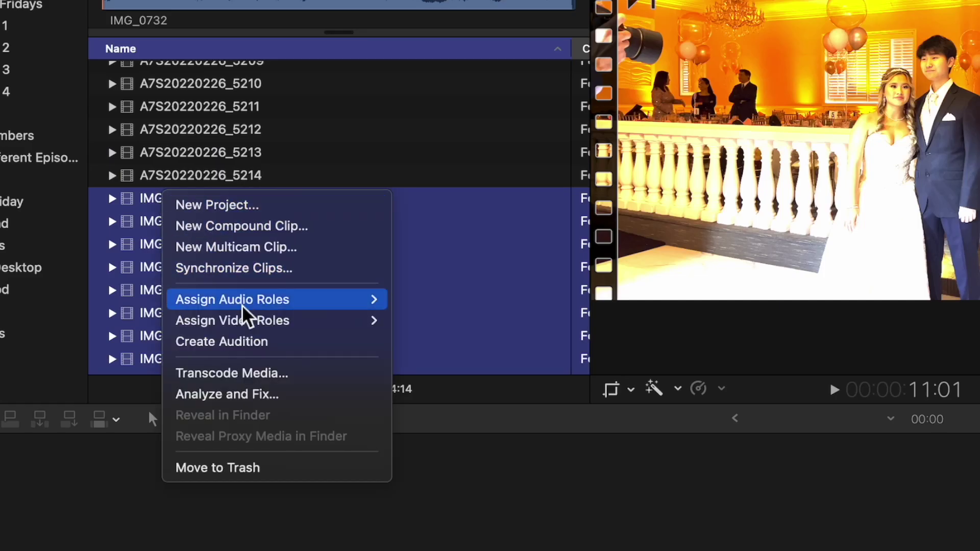
left_click(255, 373)
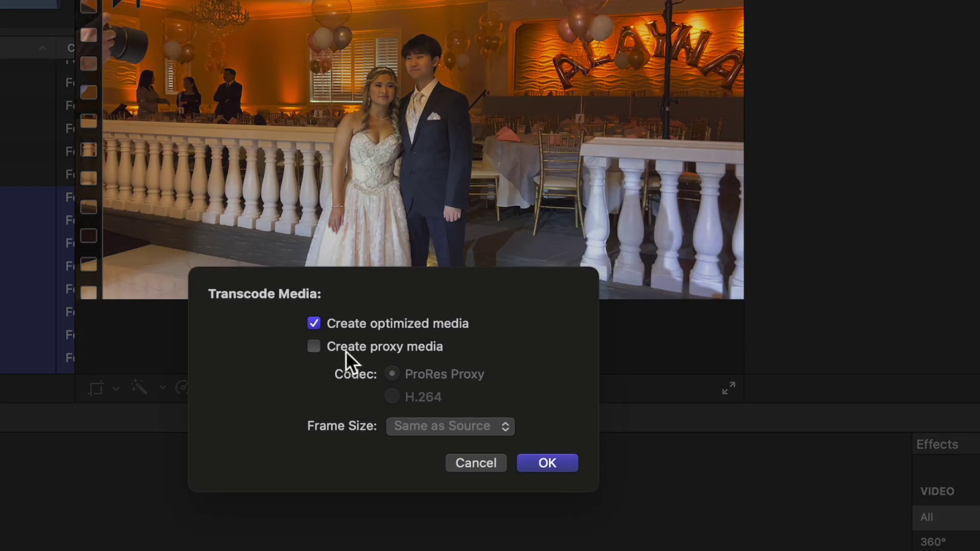
left_click(313, 347)
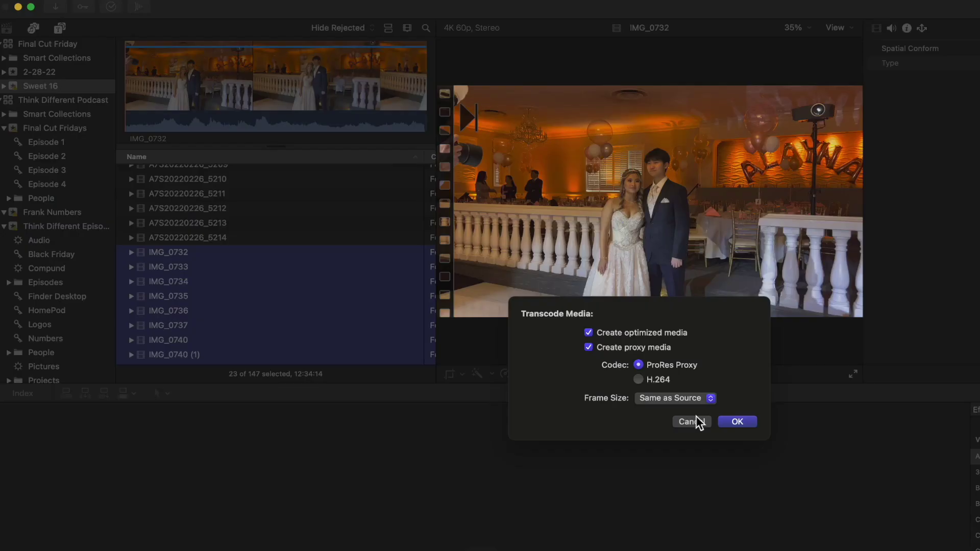
left_click(480, 462)
Find clip A7S20220226_5207 in the list and play part of it in the viewer as proxy media.
scroll(203, 255, "up", 5)
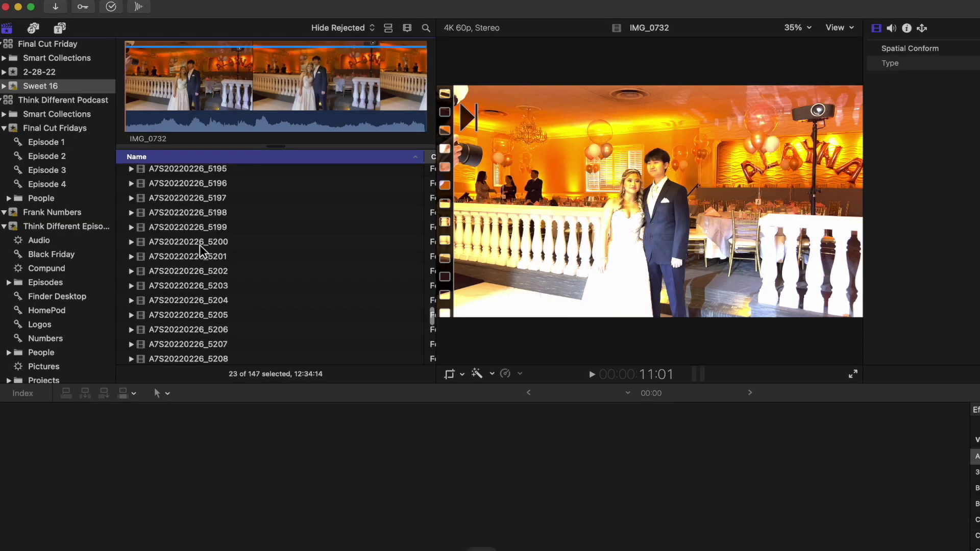
scroll(205, 253, "down", 10)
scroll(203, 253, "down", 3)
scroll(204, 255, "up", 10)
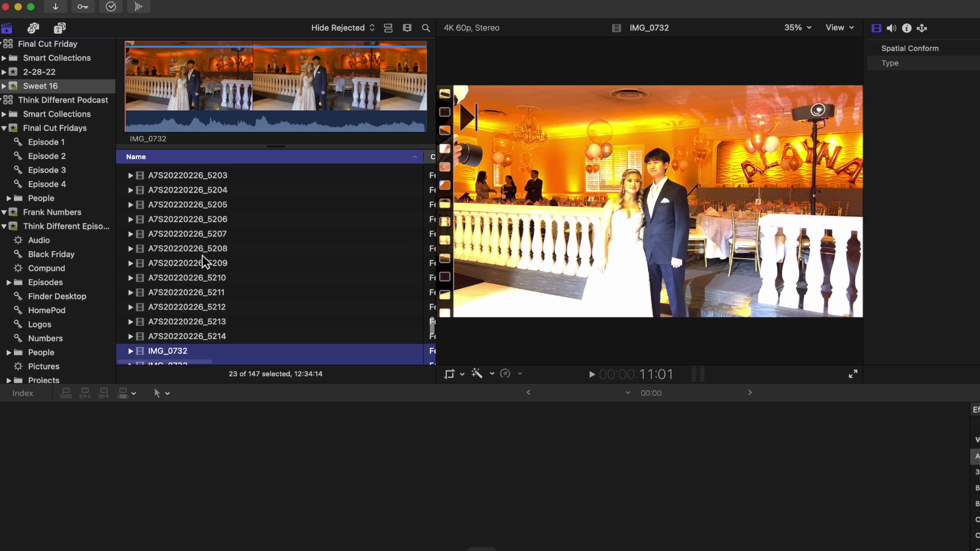
left_click(204, 263)
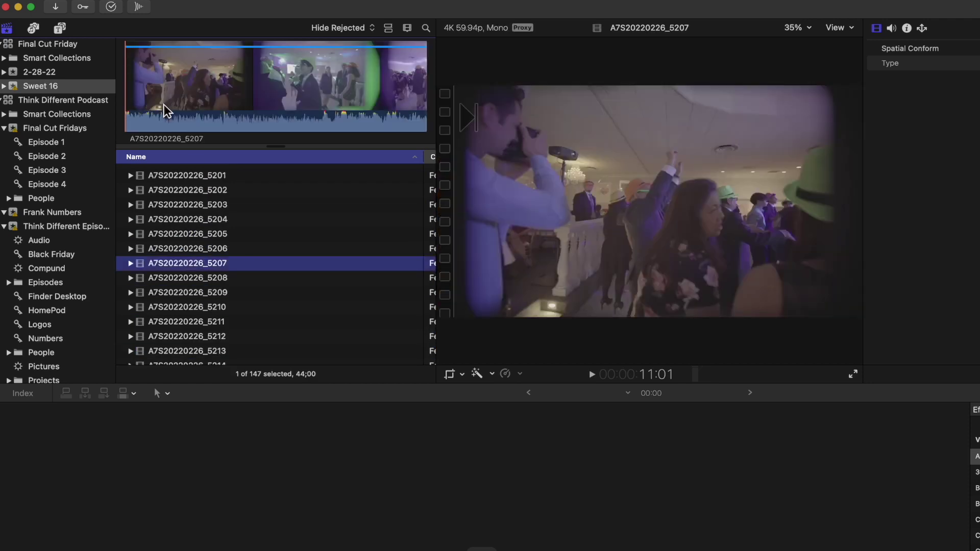
left_click(164, 103)
key("space")
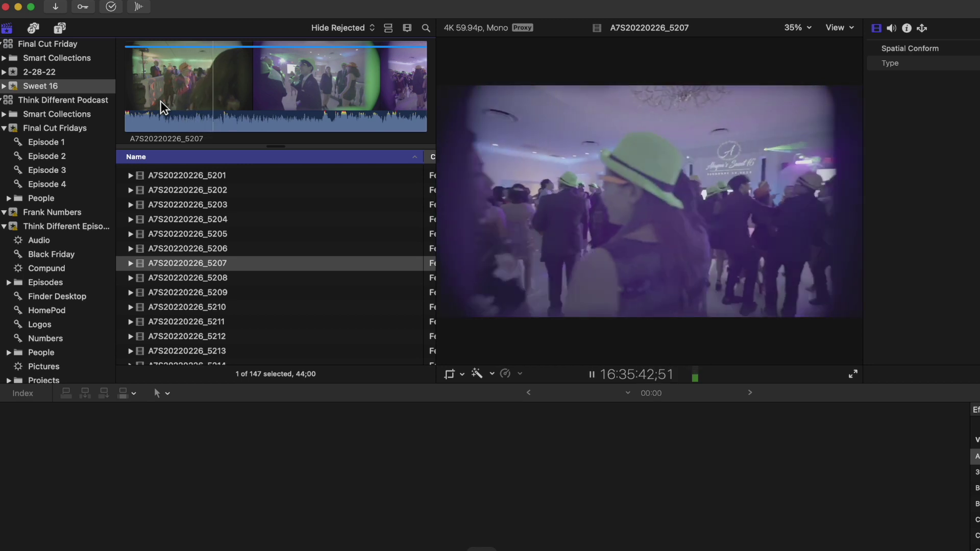
key("space")
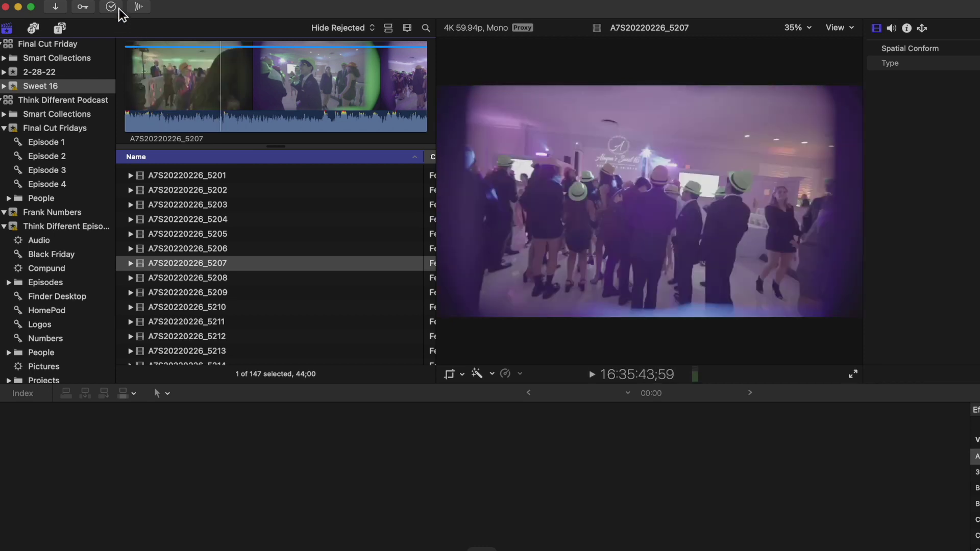
Select clip A7S20220226_5151 and play part of it in the viewer as proxy media.
scroll(228, 216, "up", 15)
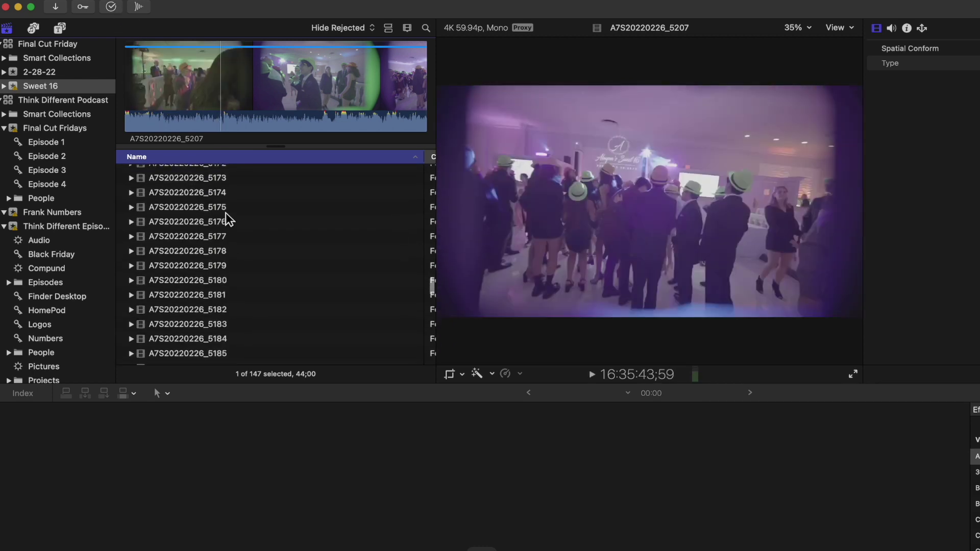
left_click(217, 238)
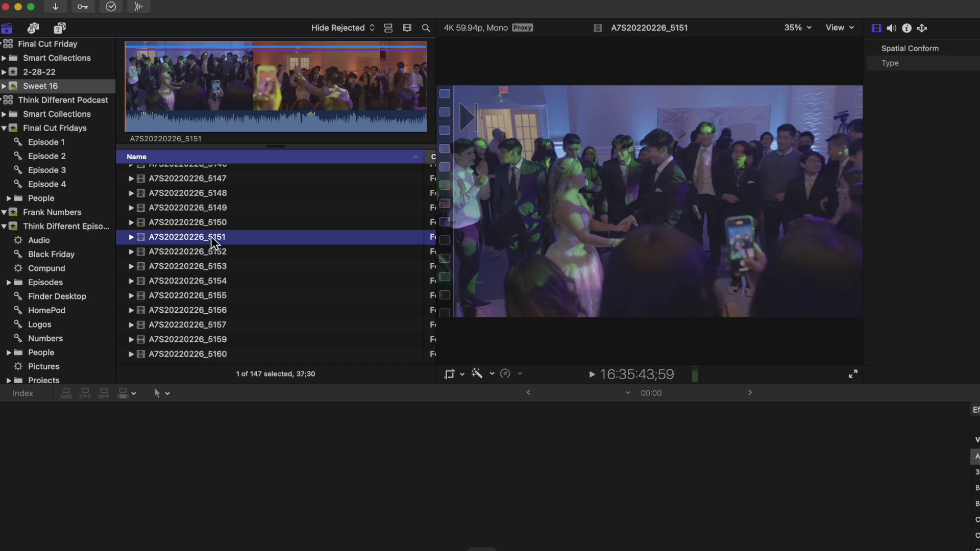
left_click(186, 99)
key("space")
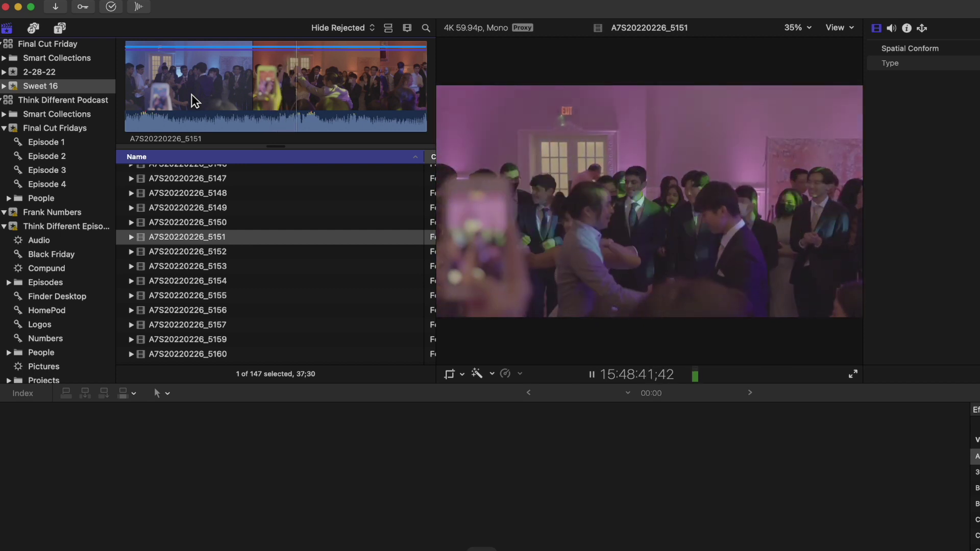
key("space")
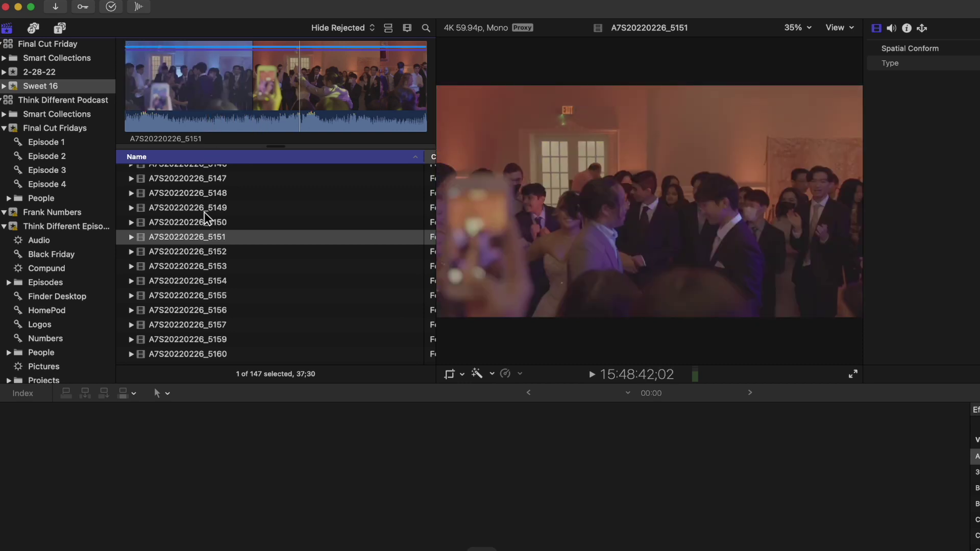
View clips A7S20220226_5129 and A7S20220226_5099 in turn, and return to the start of the clip list.
scroll(204, 212, "up", 8)
left_click(205, 224)
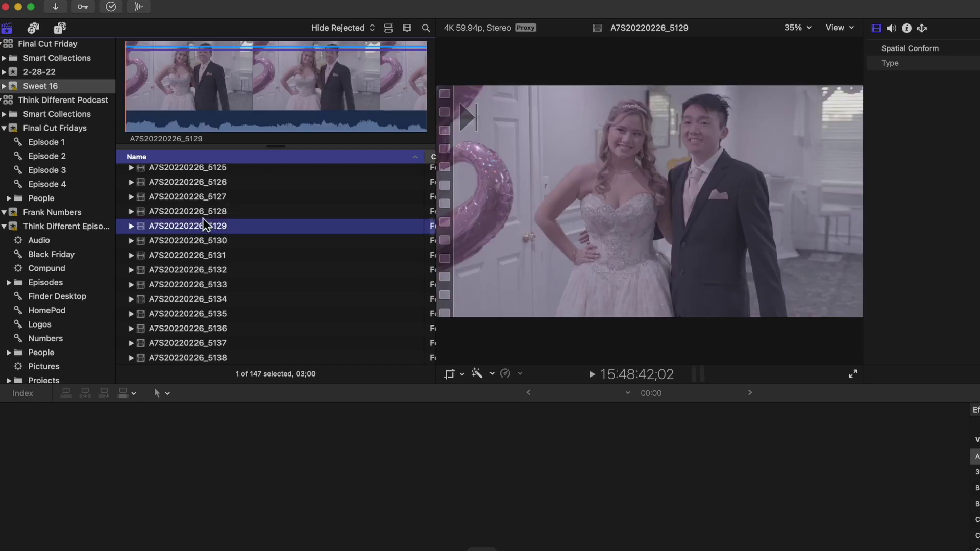
scroll(209, 251, "up", 10)
left_click(213, 266)
scroll(211, 261, "up", 2)
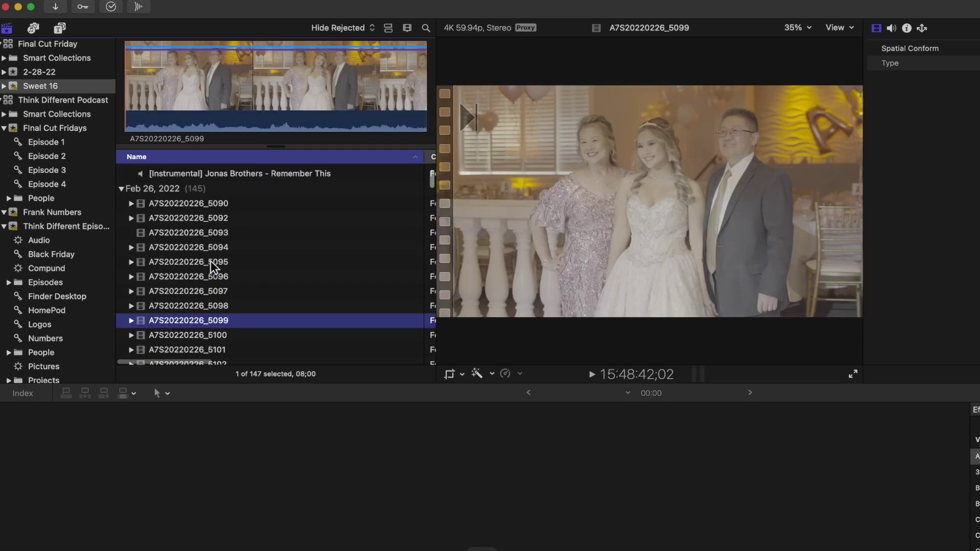
scroll(210, 261, "up", 2)
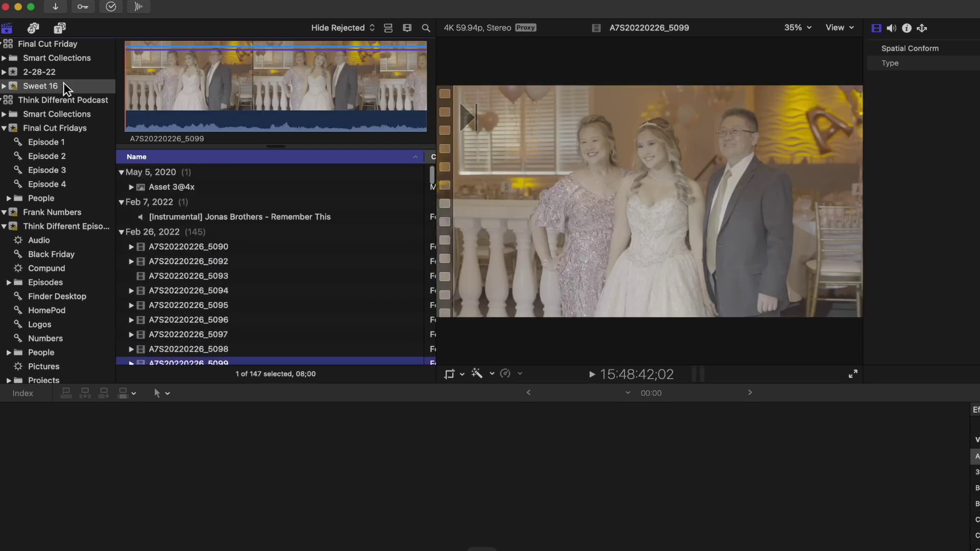
Show the Final Cut Friday library's properties and temporarily hide the timeline to examine the original, optimized and proxy storage use.
left_click(32, 44)
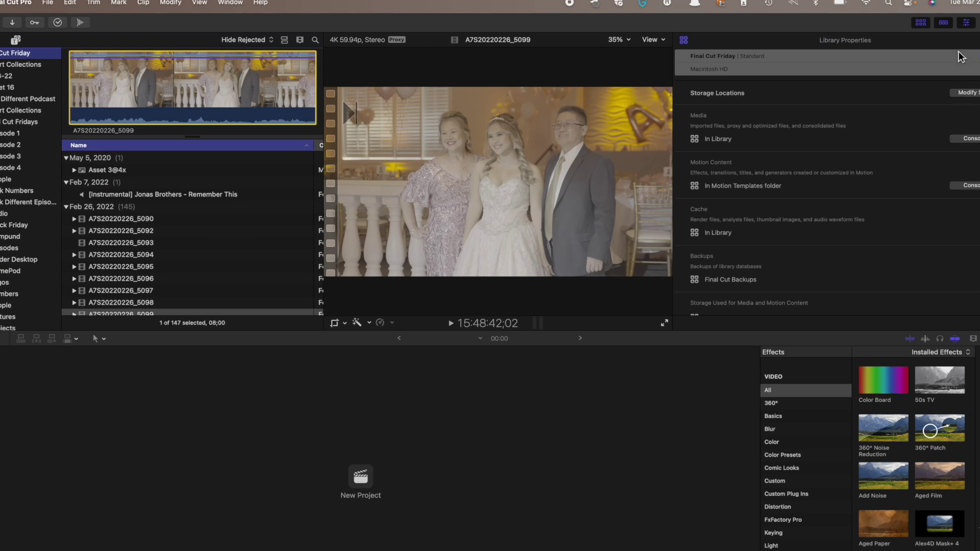
left_click(943, 23)
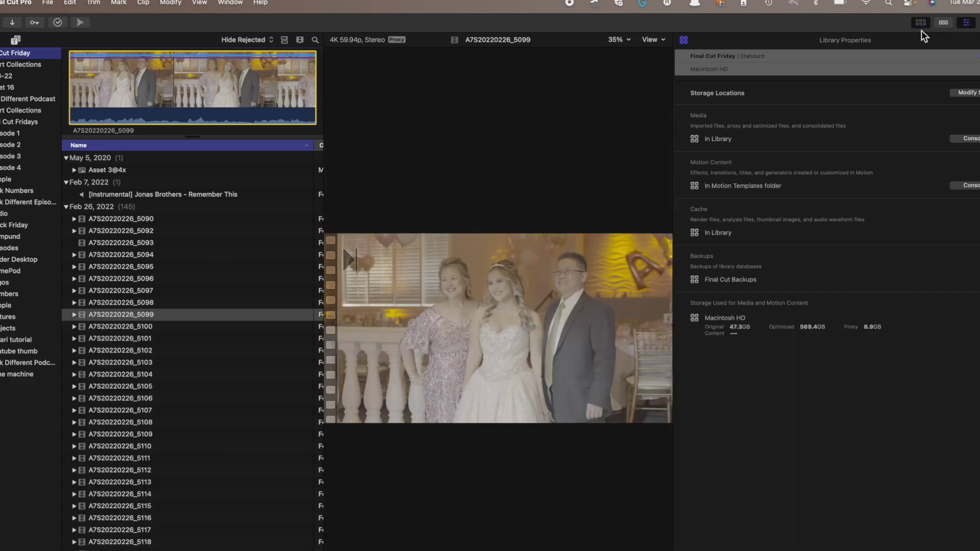
left_click(943, 23)
Browse the library's clip list and select clip A7S20220226_5094 to view it.
scroll(83, 238, "down", 5)
scroll(82, 234, "down", 3)
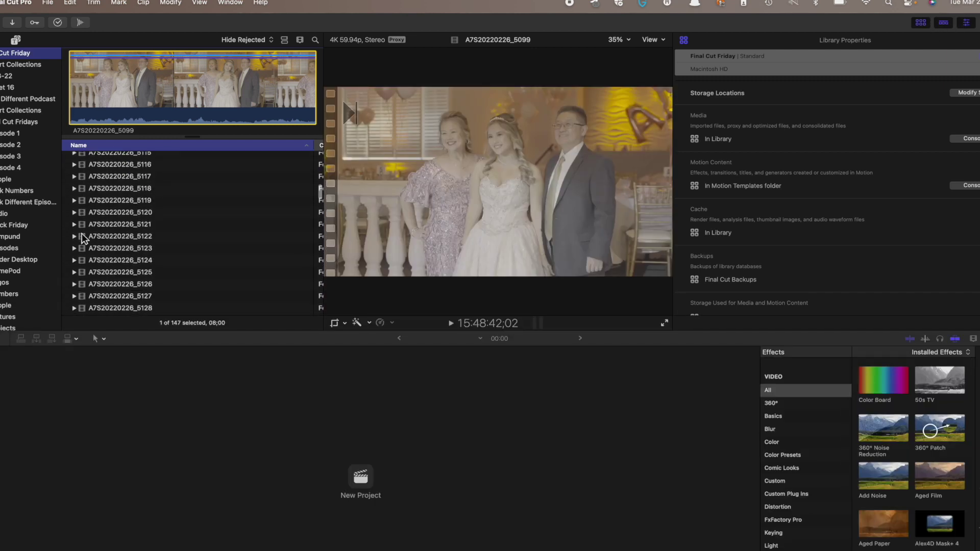
scroll(82, 238, "up", 6)
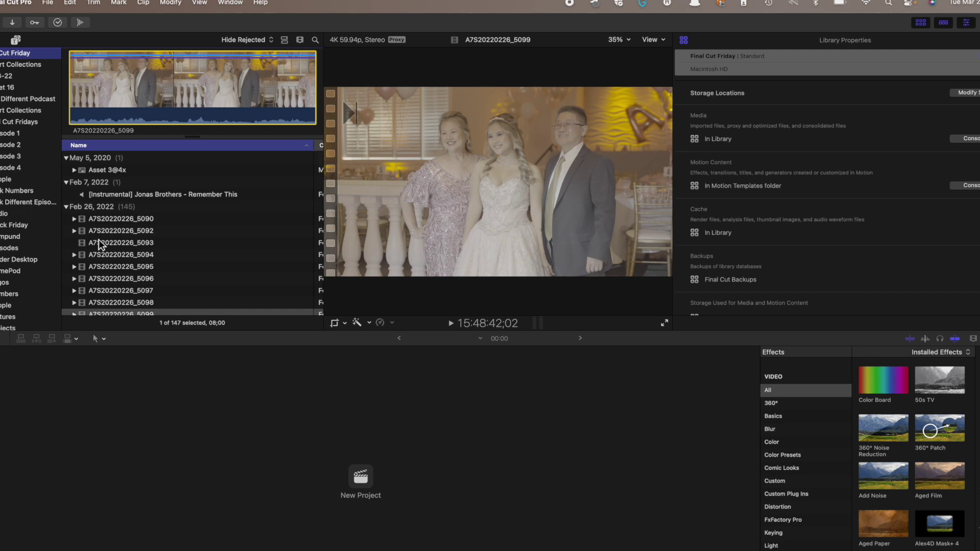
left_click(118, 254)
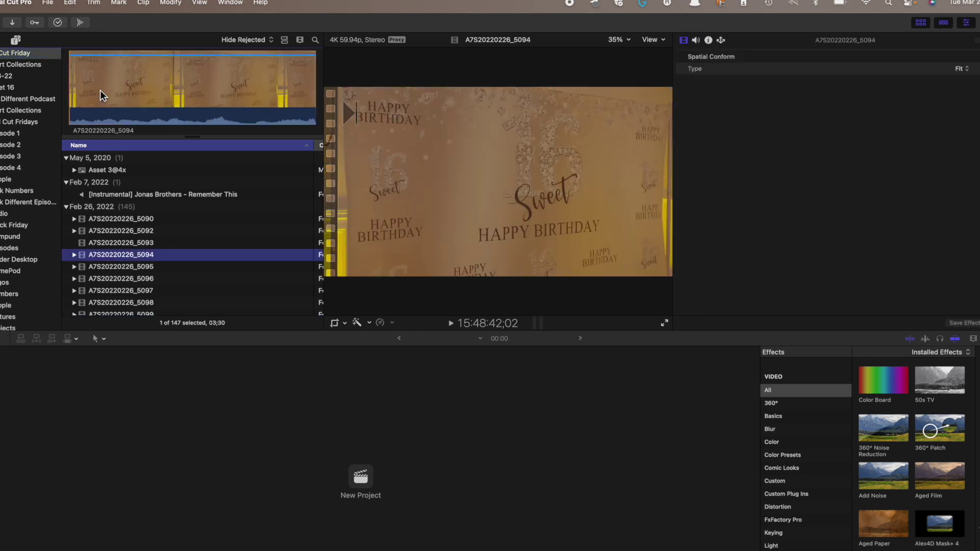